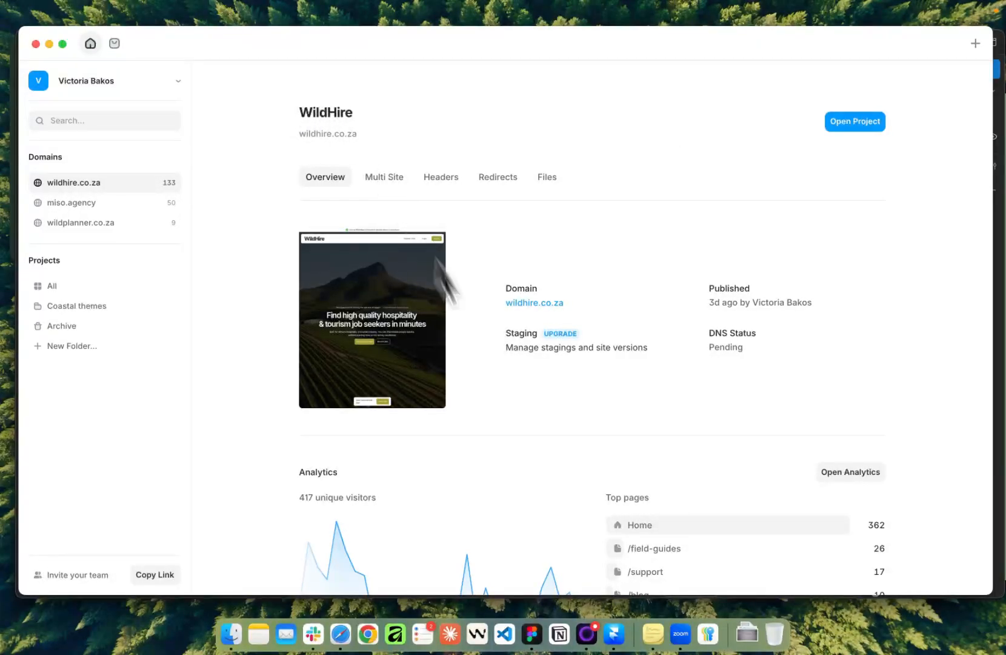
Look over the visitor analytics and top pages on the WildHire site overview
{"action": "scroll", "coordinate": [513, 438], "scroll_direction": "down", "scroll_amount": 3}
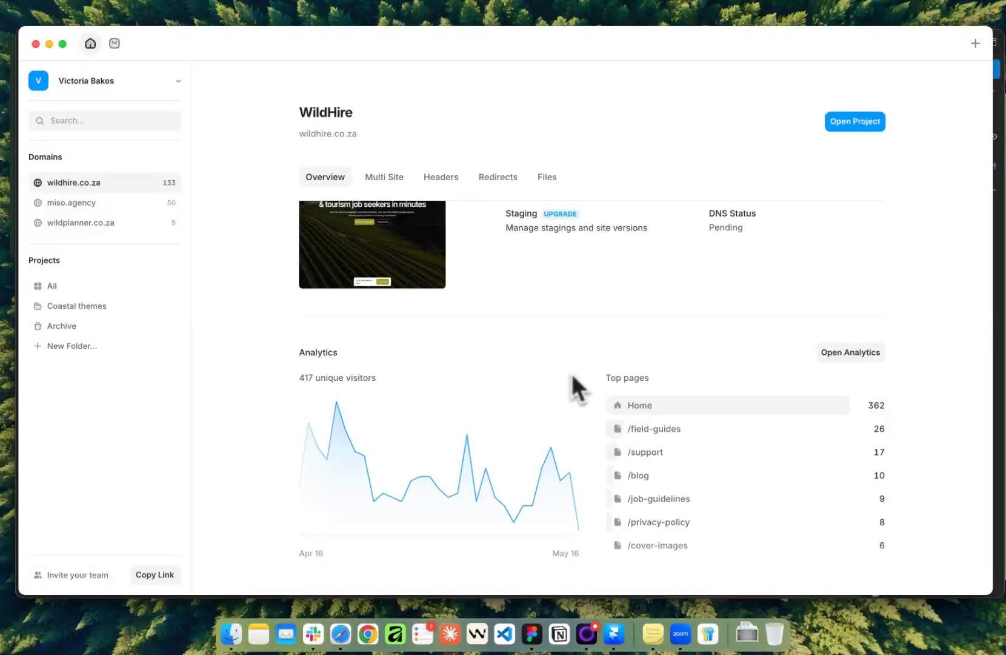
{"action": "scroll", "coordinate": [571, 309], "scroll_direction": "up", "scroll_amount": 3}
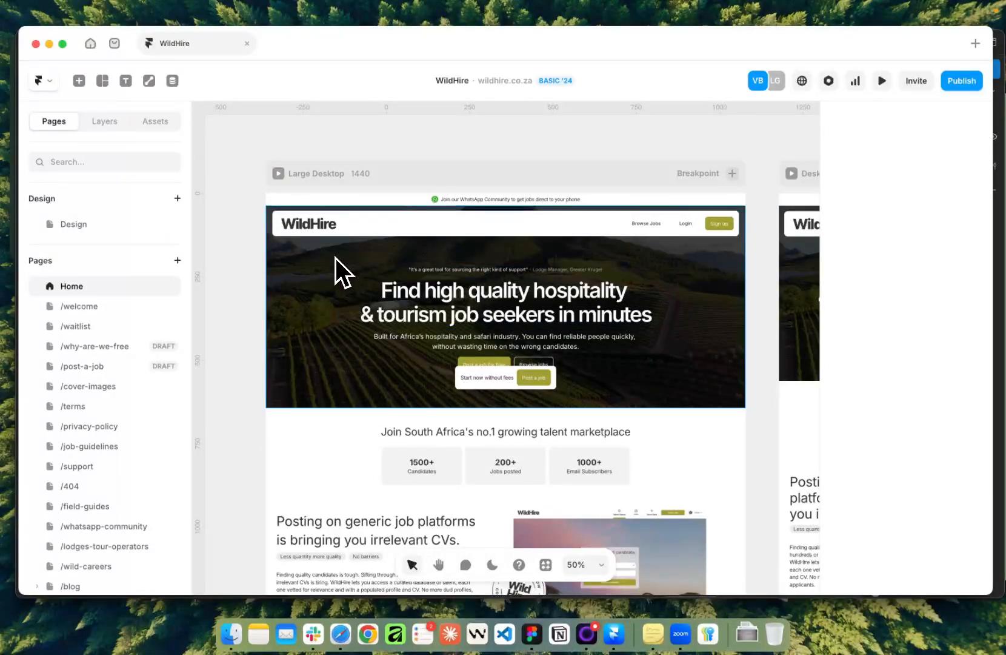
Examine the Home page layout and its desktop and tablet breakpoints on the canvas
{"action": "scroll", "coordinate": [309, 226], "scroll_direction": "down", "scroll_amount": 3}
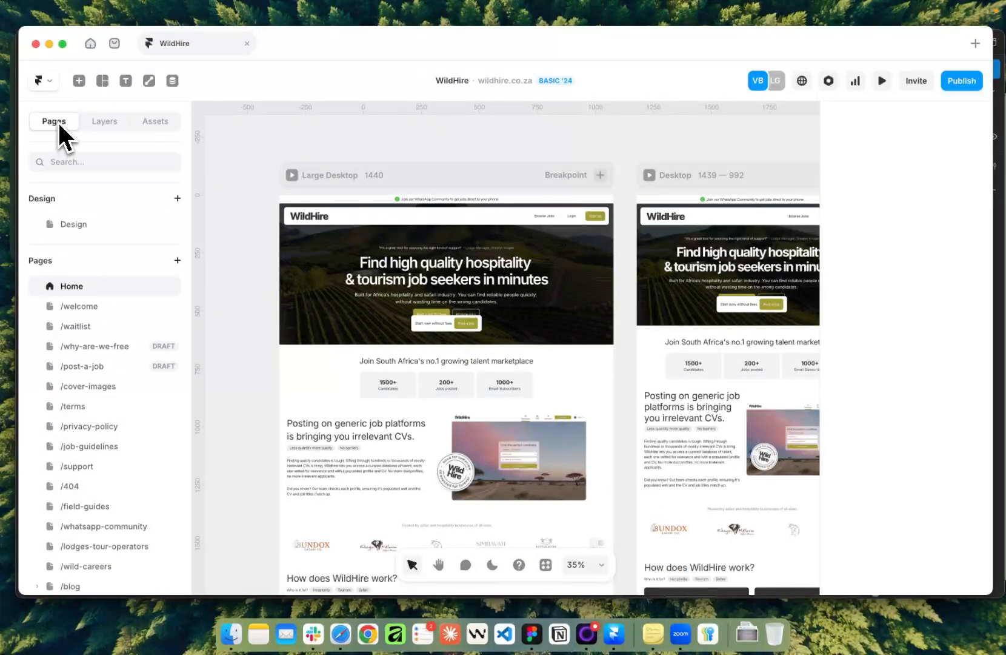
{"action": "scroll", "coordinate": [308, 265], "scroll_direction": "up", "scroll_amount": 5}
{"action": "scroll", "coordinate": [310, 265], "scroll_direction": "down", "scroll_amount": 3}
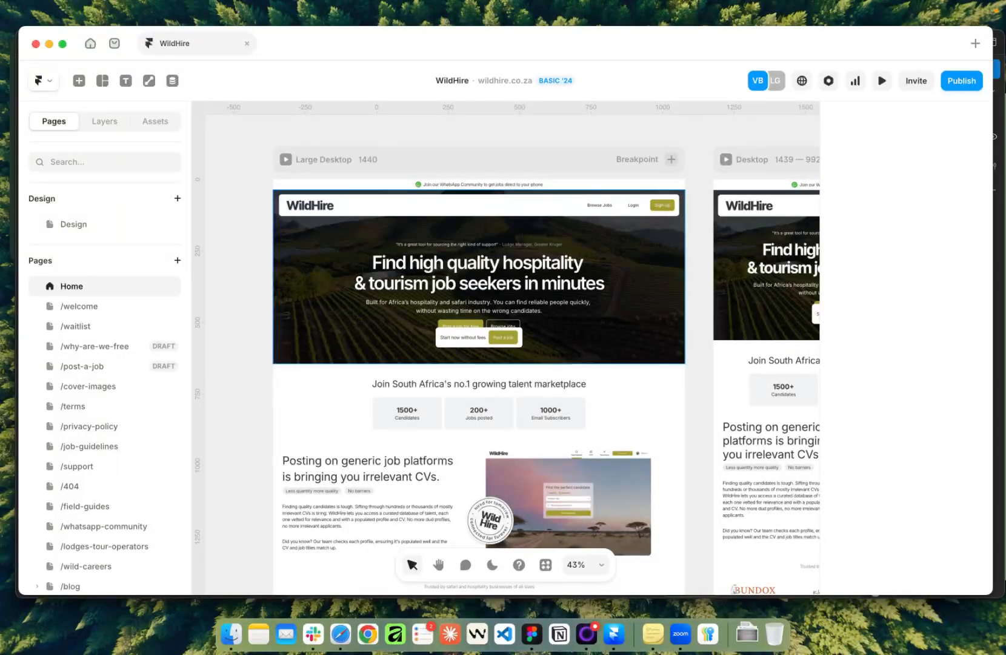
{"action": "scroll", "coordinate": [487, 267], "scroll_direction": "down", "scroll_amount": 3}
{"action": "scroll", "coordinate": [488, 266], "scroll_direction": "down", "scroll_amount": 2}
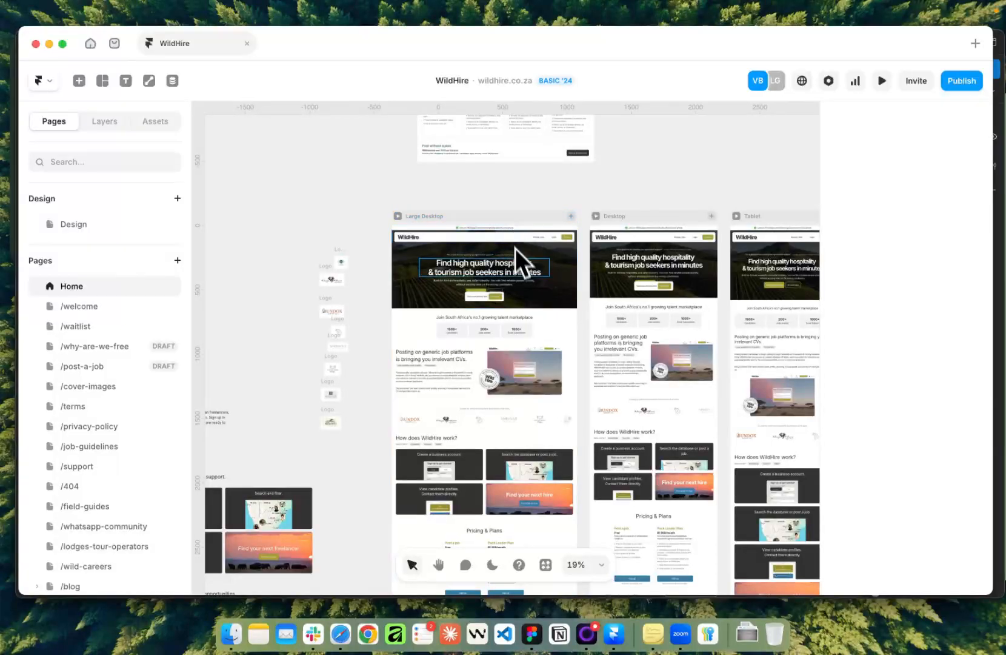
{"action": "scroll", "coordinate": [516, 263], "scroll_direction": "up", "scroll_amount": 4}
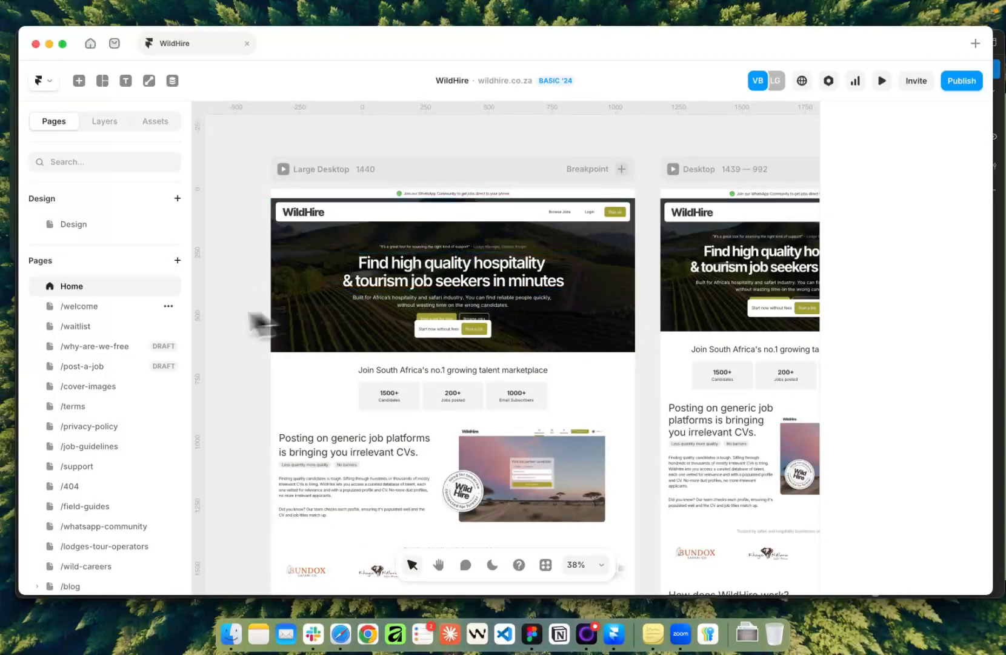
Request a new A/B test for the Home page and view the plans that include A/B testing
{"action": "right_click", "coordinate": [86, 294]}
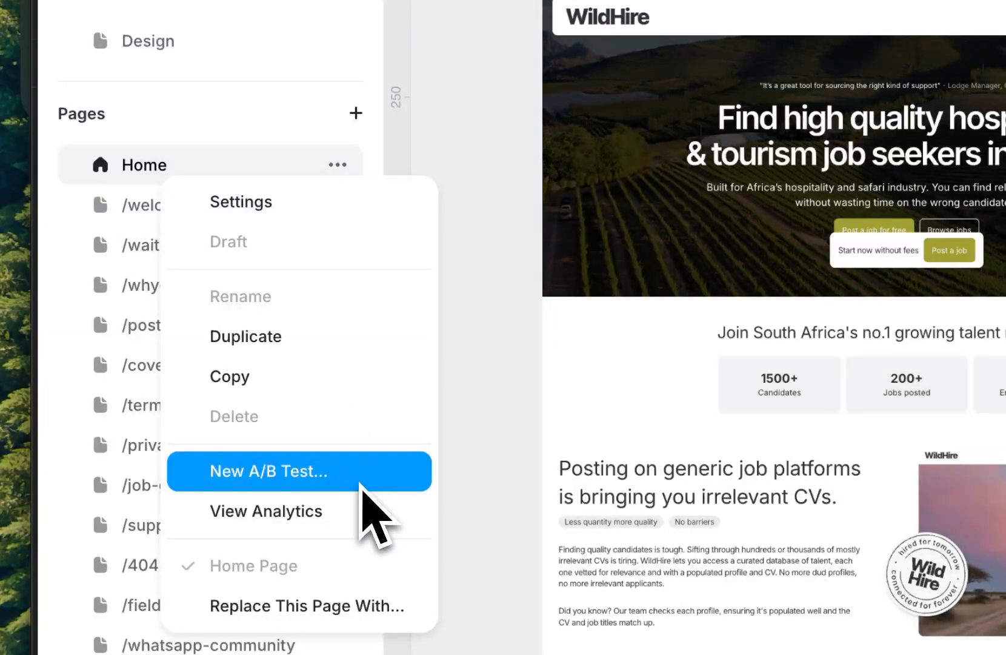
{"action": "left_click", "coordinate": [360, 482]}
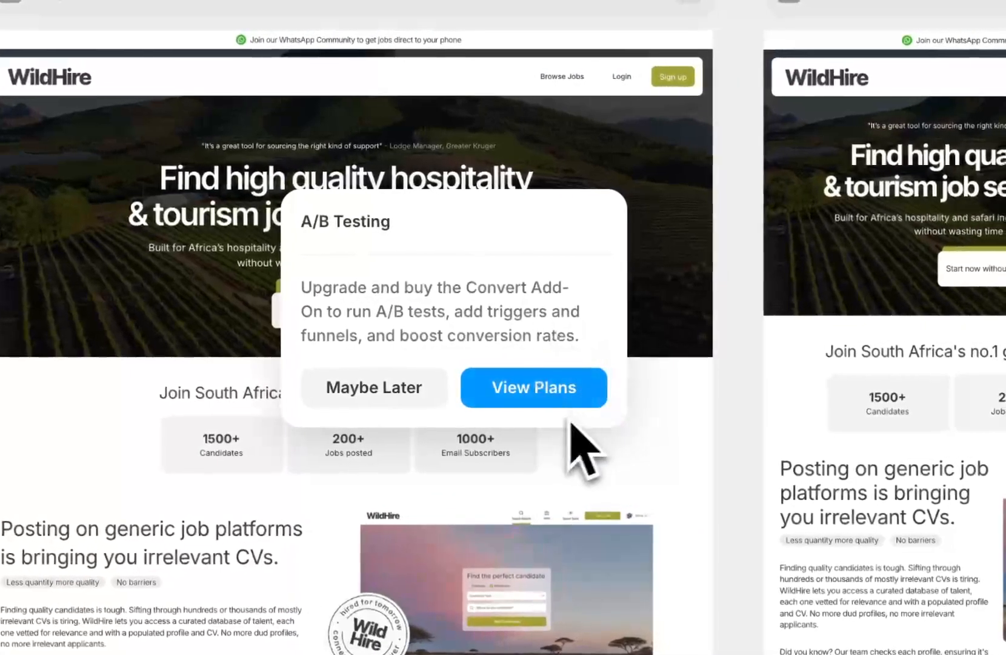
{"action": "left_click", "coordinate": [561, 391]}
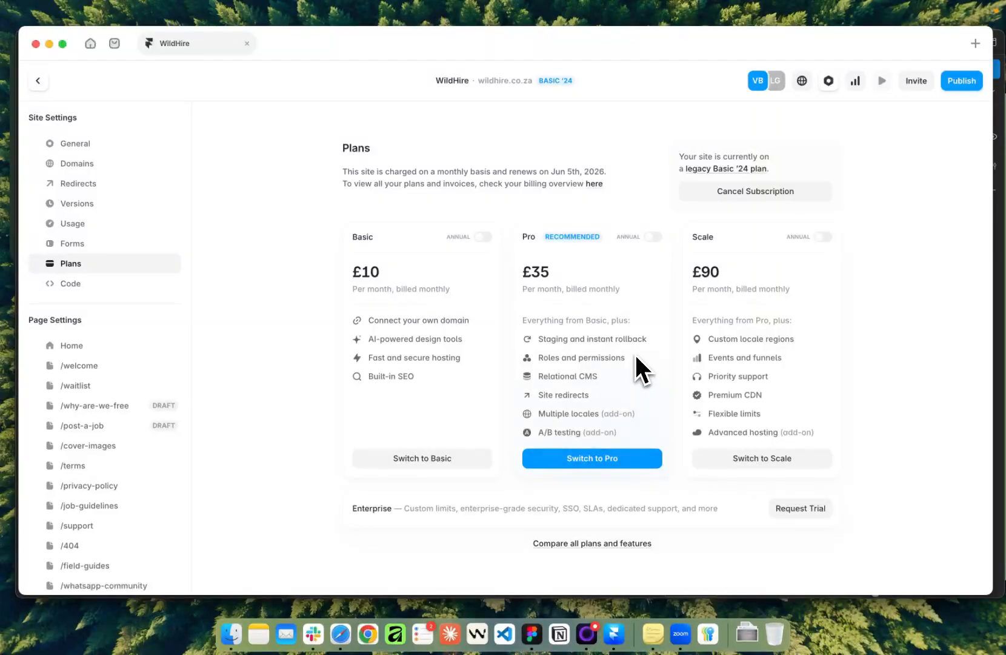
Upgrade the site to the Pro plan with monthly billing and the Convert Add-On, and return to the plans
{"action": "left_click", "coordinate": [615, 457]}
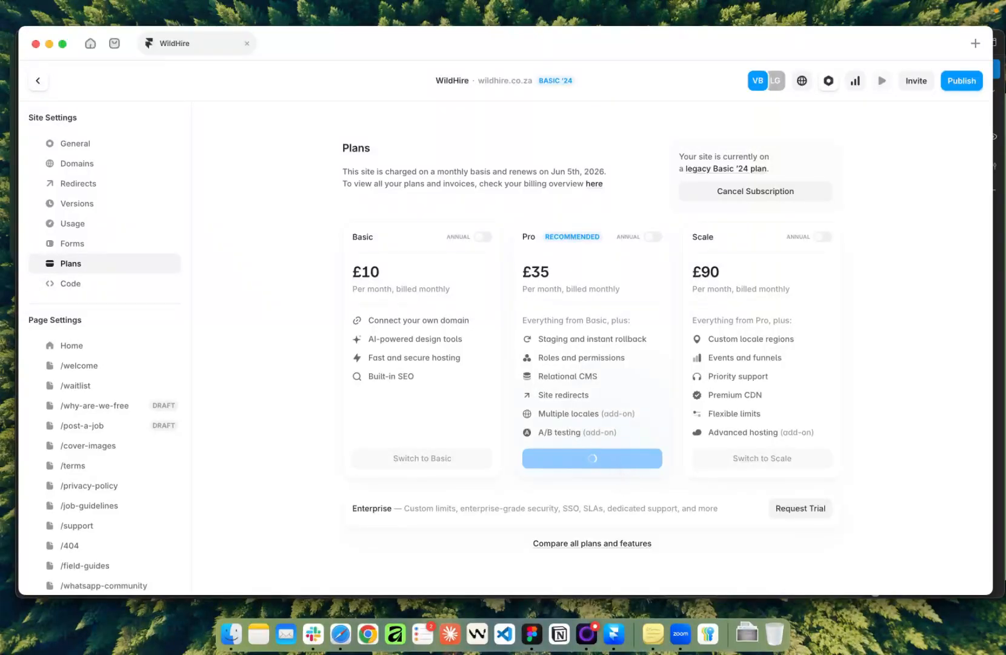
{"action": "scroll", "coordinate": [604, 312], "scroll_direction": "down", "scroll_amount": 3}
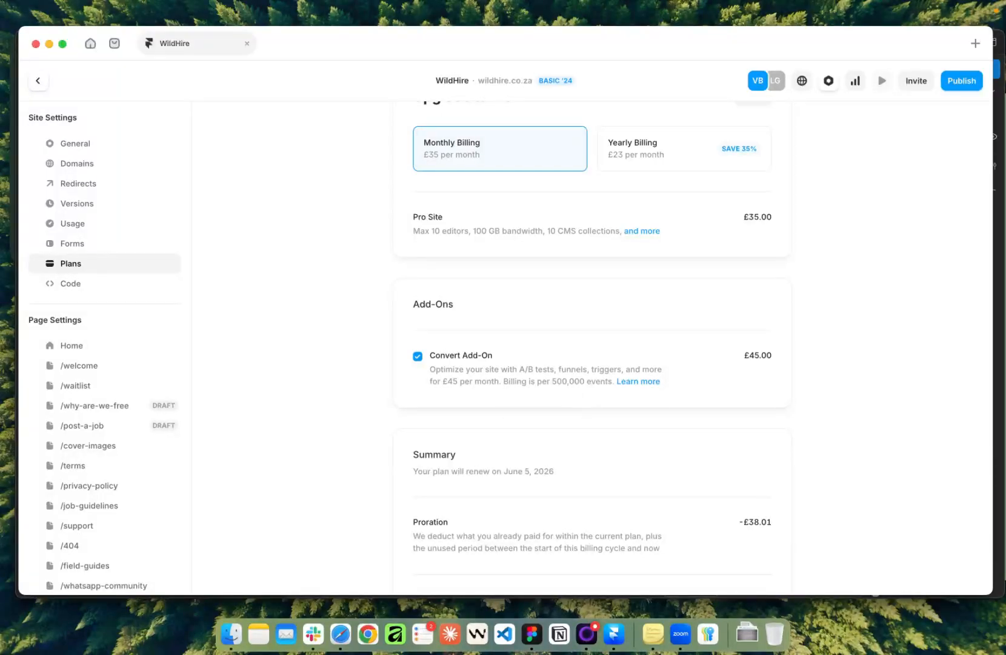
{"action": "scroll", "coordinate": [575, 391], "scroll_direction": "down", "scroll_amount": 2}
{"action": "scroll", "coordinate": [575, 391], "scroll_direction": "up", "scroll_amount": 3}
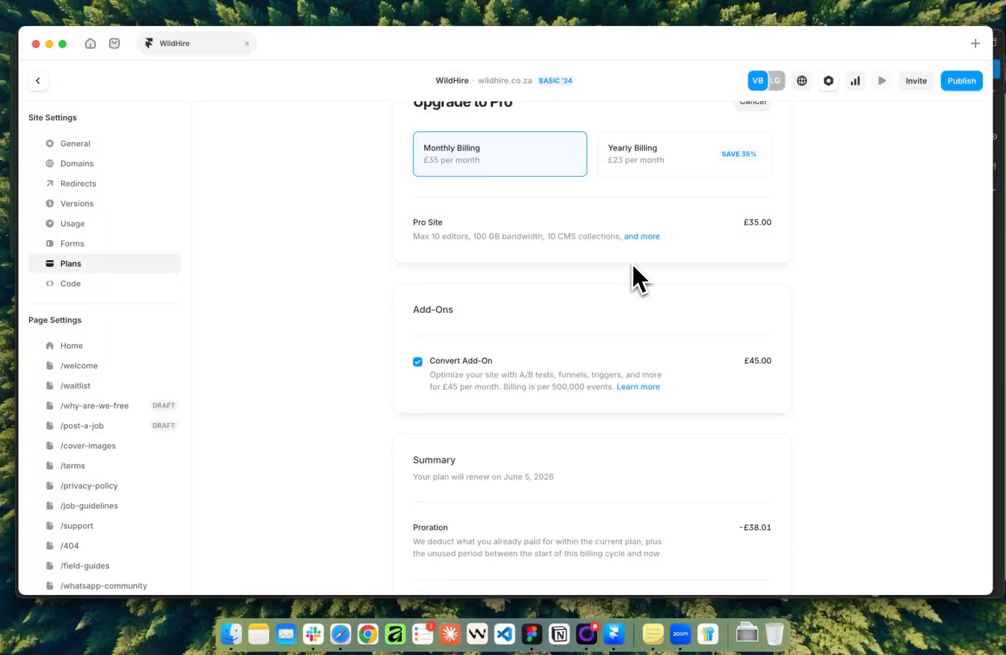
{"action": "scroll", "coordinate": [677, 308], "scroll_direction": "down", "scroll_amount": 5}
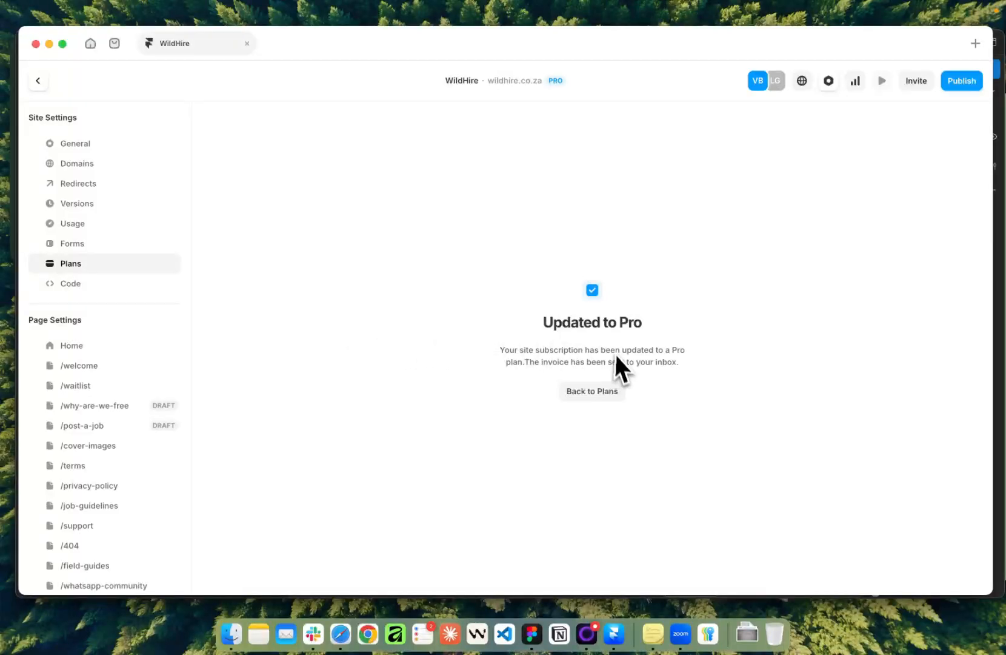
{"action": "left_click", "coordinate": [606, 398]}
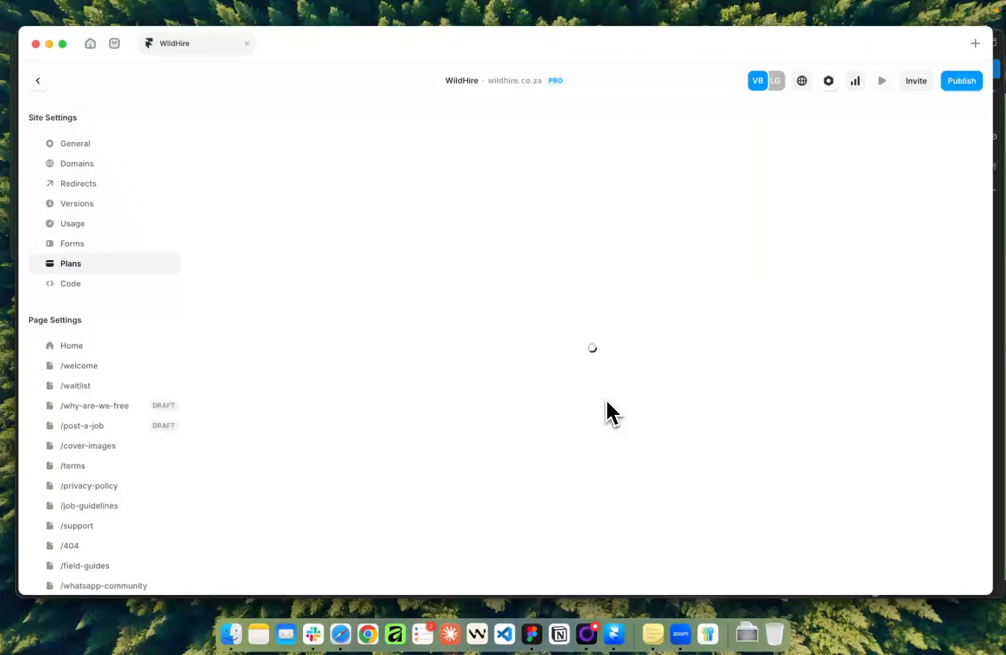
Return to the page editor and create a new A/B test for the Home page
{"action": "left_click", "coordinate": [40, 82]}
{"action": "right_click", "coordinate": [119, 289]}
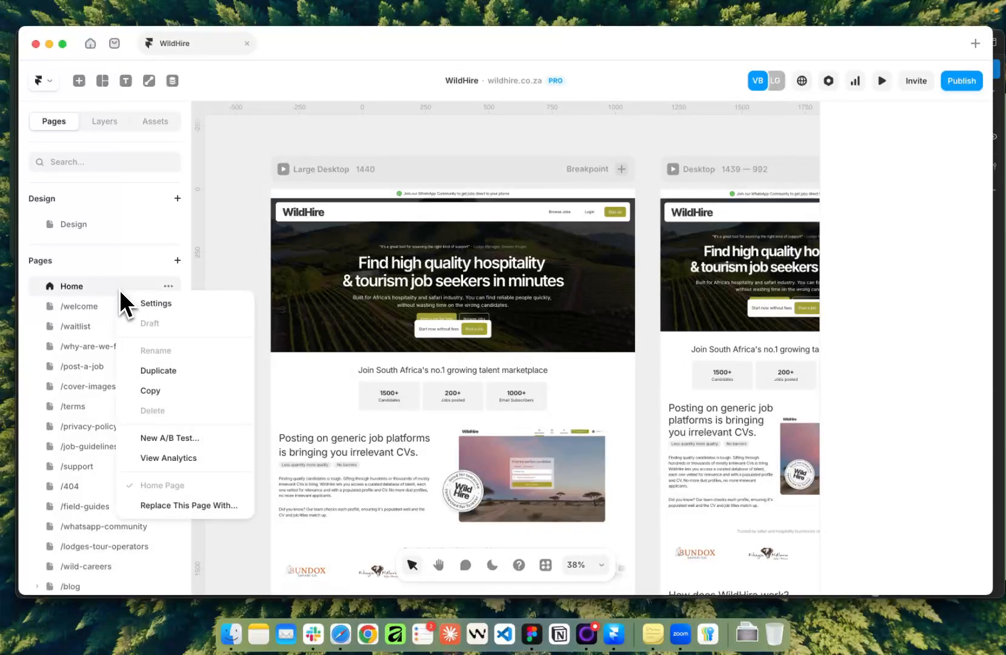
{"action": "left_click", "coordinate": [224, 438]}
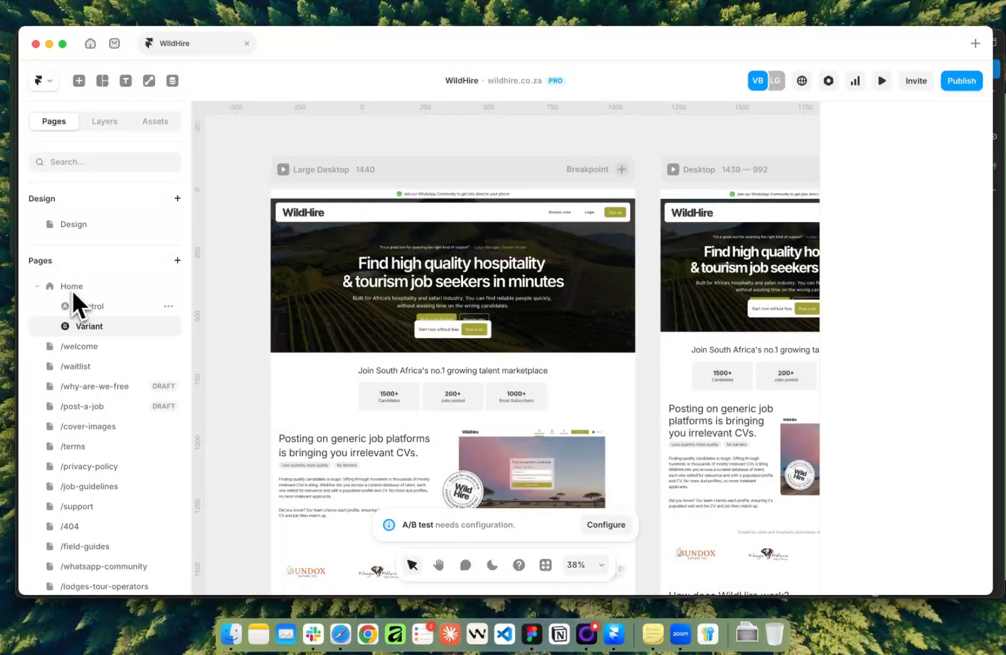
View the Home page's Control version and inspect the hero section of the new Variant
{"action": "left_click", "coordinate": [87, 311]}
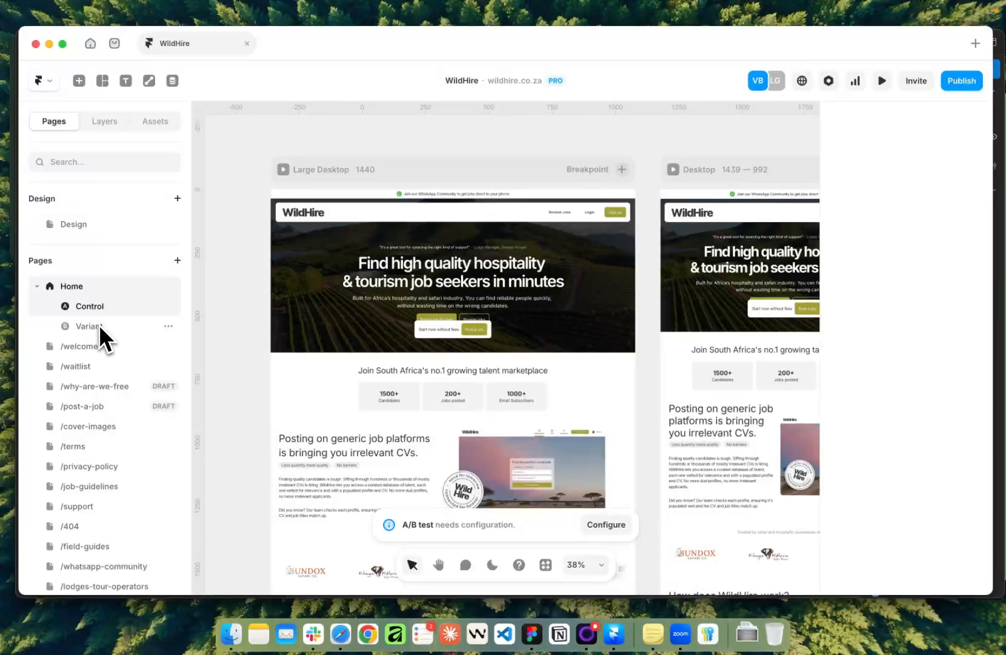
{"action": "left_click", "coordinate": [97, 324]}
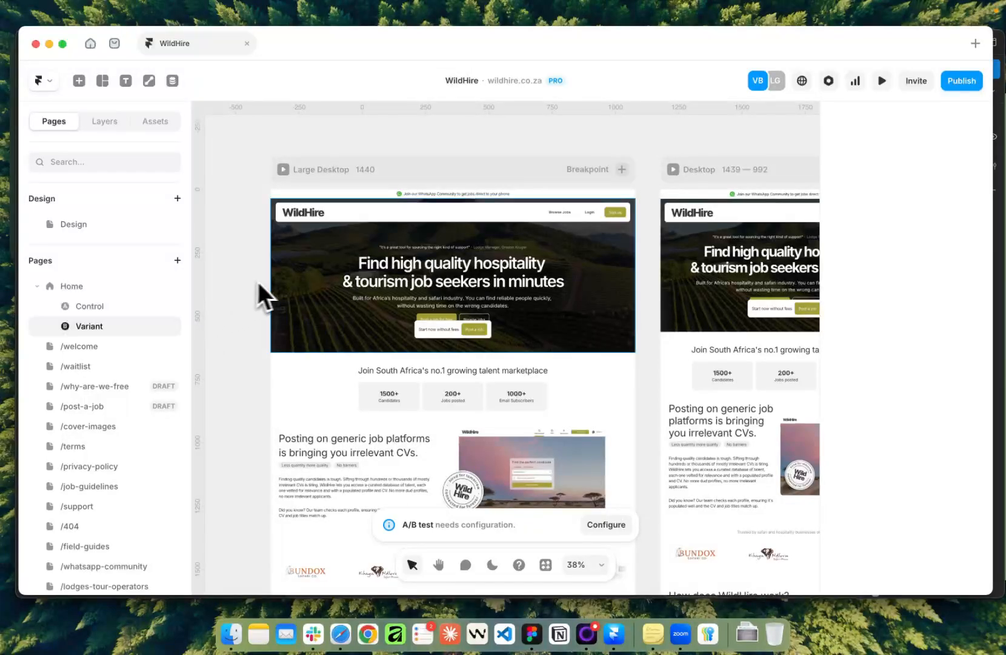
{"action": "left_click", "coordinate": [401, 273]}
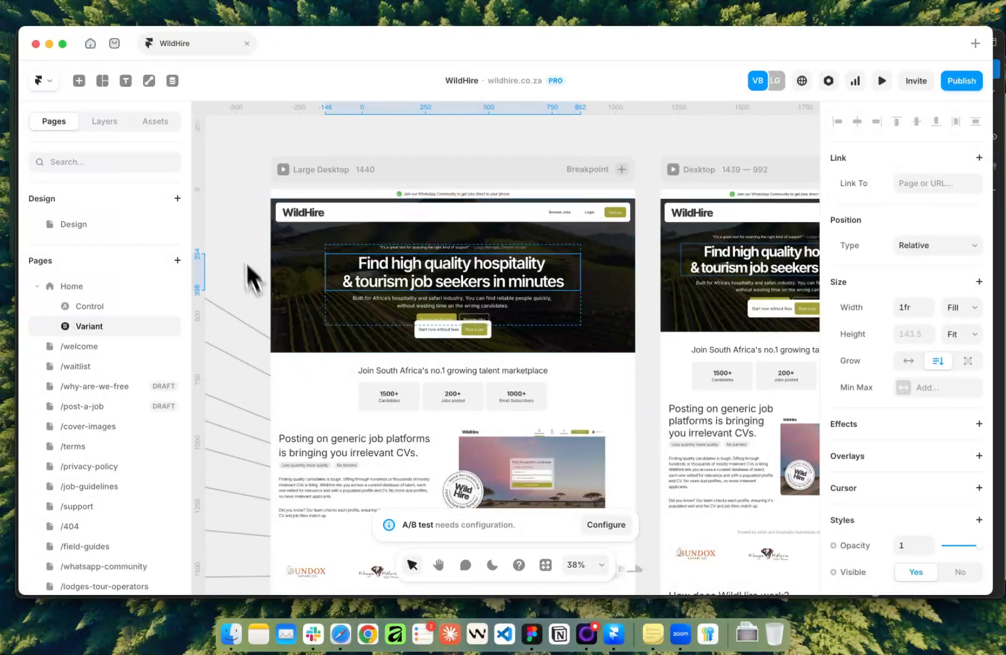
{"action": "left_click", "coordinate": [242, 243]}
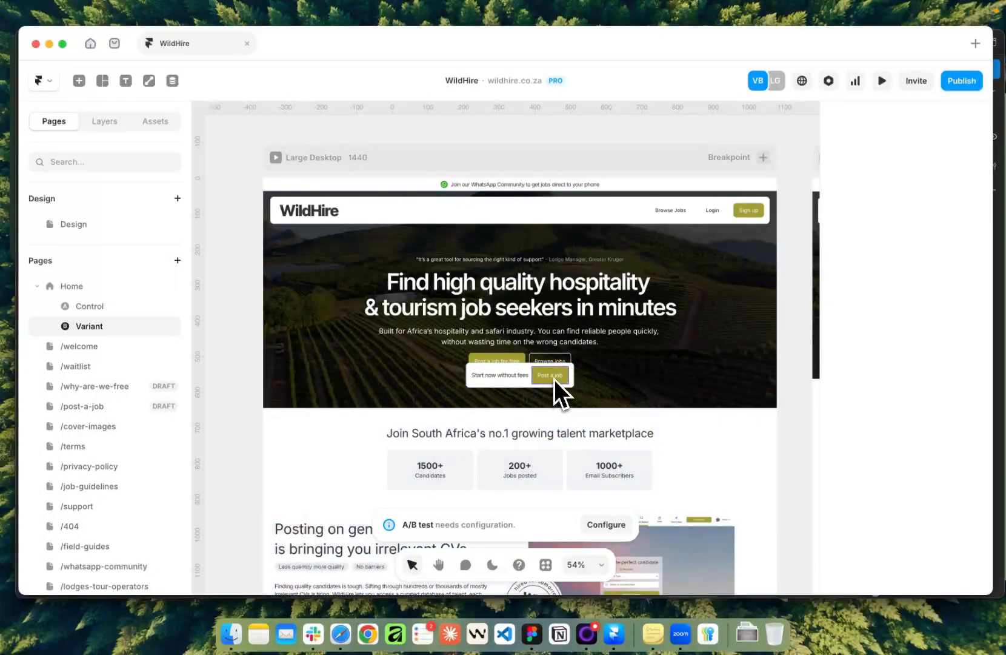
{"action": "scroll", "coordinate": [545, 378], "scroll_direction": "up", "scroll_amount": 5}
{"action": "scroll", "coordinate": [551, 378], "scroll_direction": "down", "scroll_amount": 3}
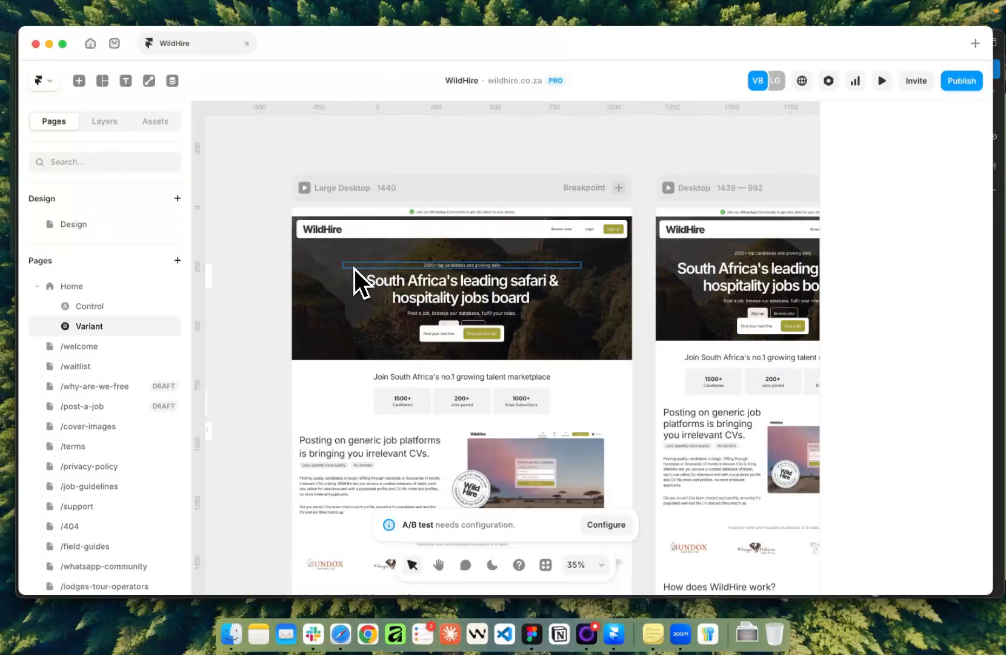
Compare the hero headline, background image and floating call-to-action bar between the Control and the Variant
{"action": "scroll", "coordinate": [339, 305], "scroll_direction": "up", "scroll_amount": 3}
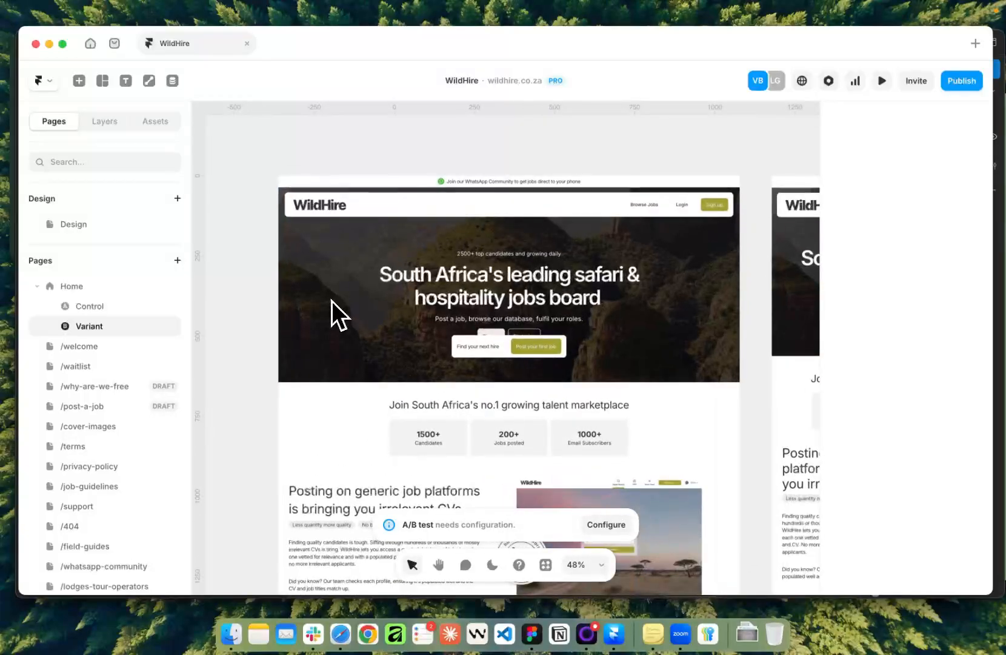
{"action": "left_click", "coordinate": [94, 305]}
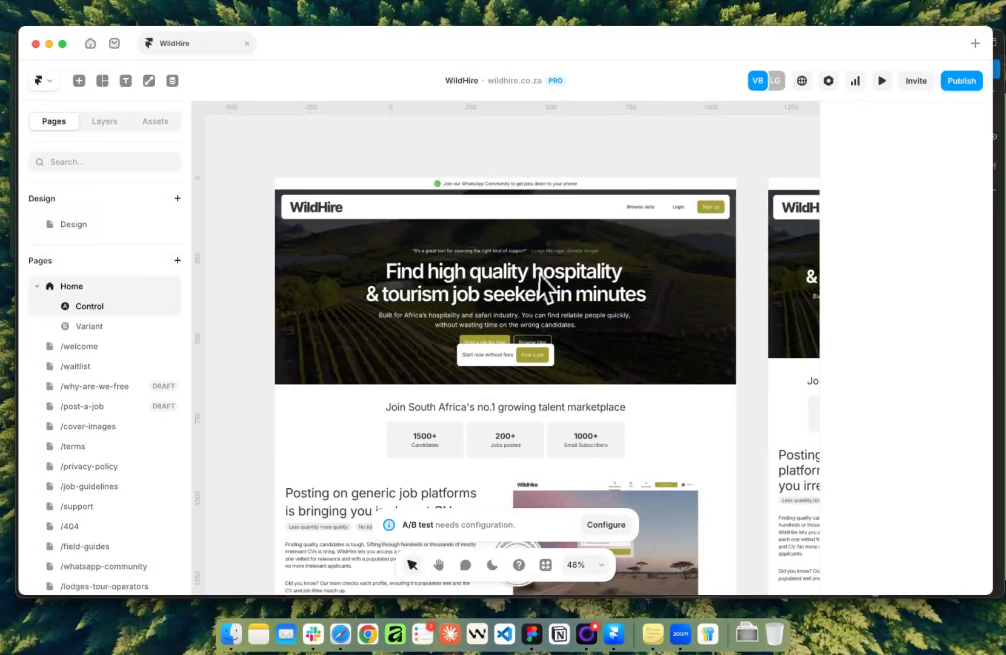
{"action": "scroll", "coordinate": [539, 274], "scroll_direction": "up", "scroll_amount": 1}
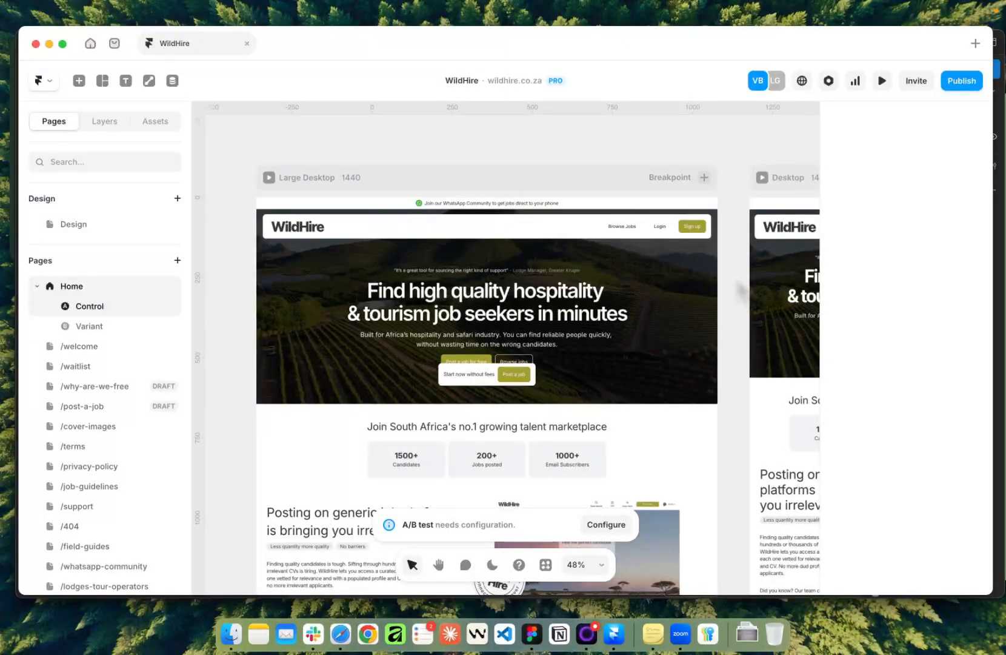
{"action": "left_click", "coordinate": [127, 326]}
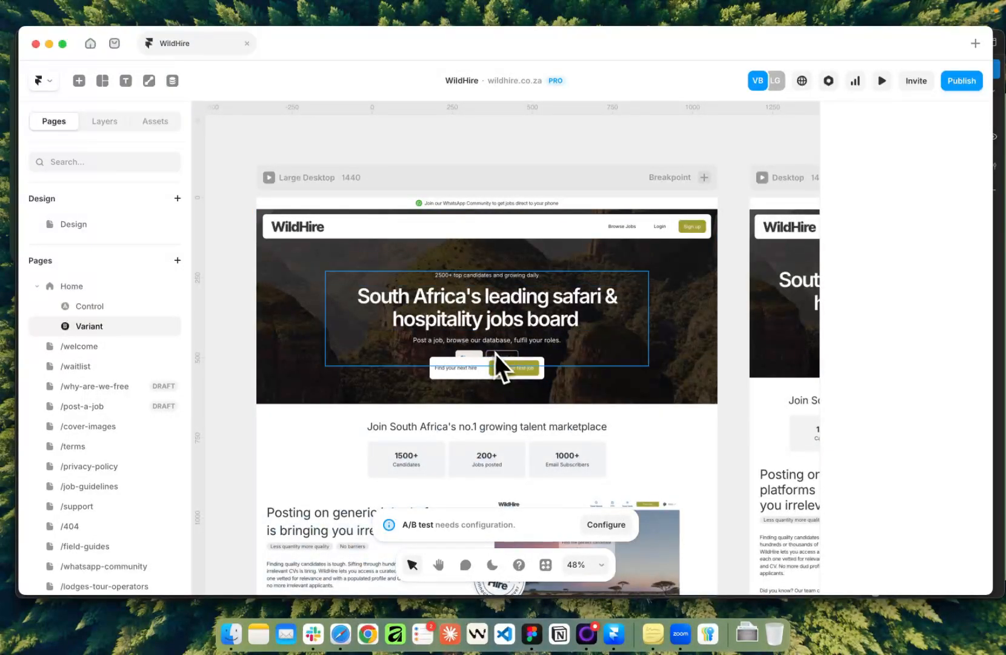
{"action": "scroll", "coordinate": [495, 354], "scroll_direction": "up", "scroll_amount": 5}
{"action": "left_click_drag", "start_coordinate": [475, 374], "coordinate": [476, 390]}
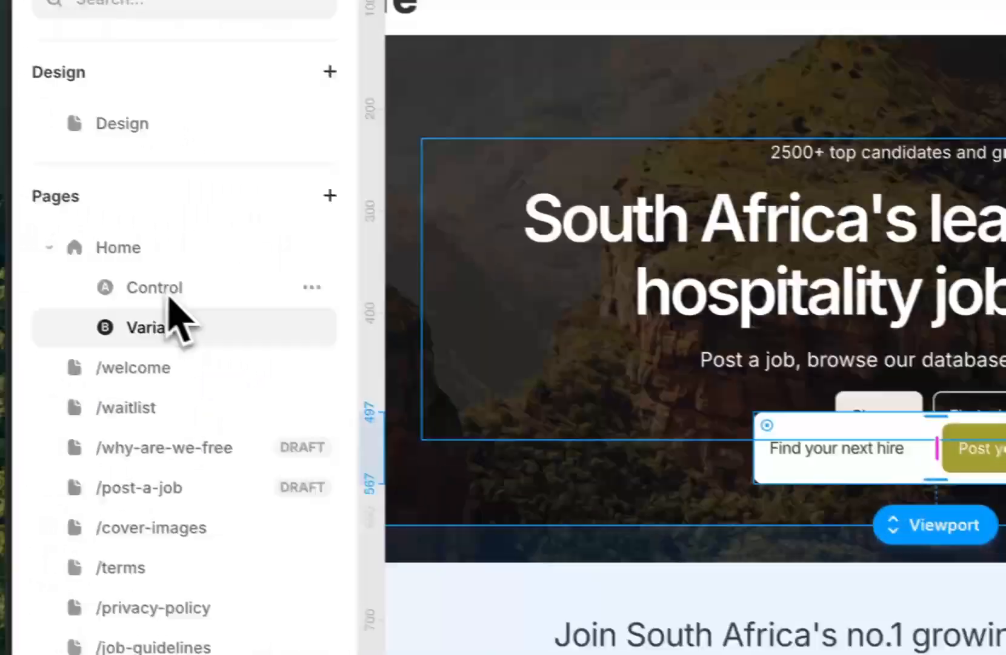
{"action": "left_click", "coordinate": [168, 291]}
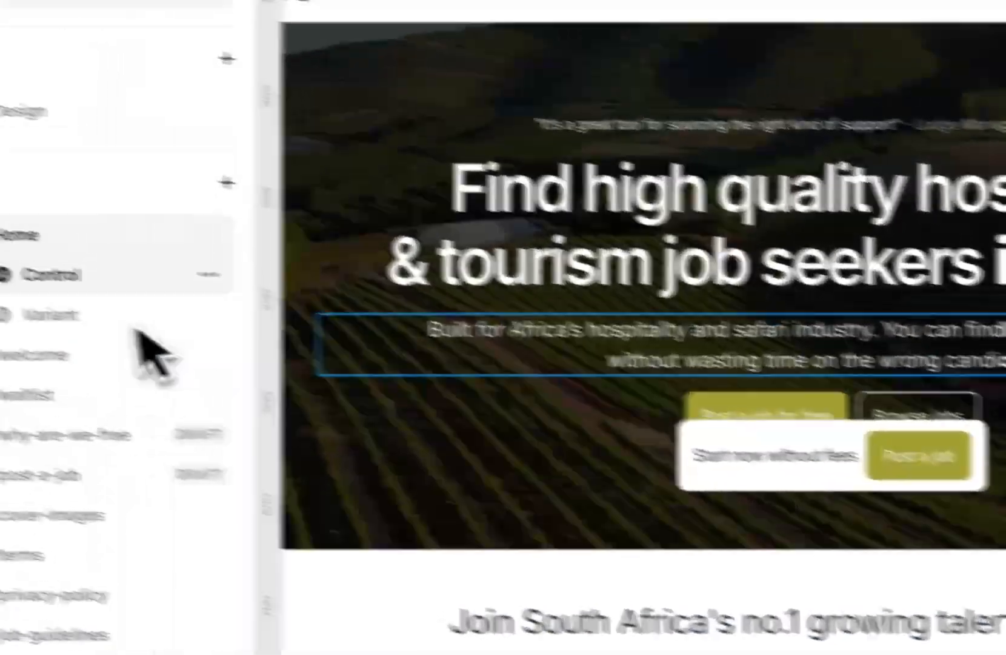
{"action": "left_click", "coordinate": [144, 330]}
{"action": "scroll", "coordinate": [780, 344], "scroll_direction": "down", "scroll_amount": 5}
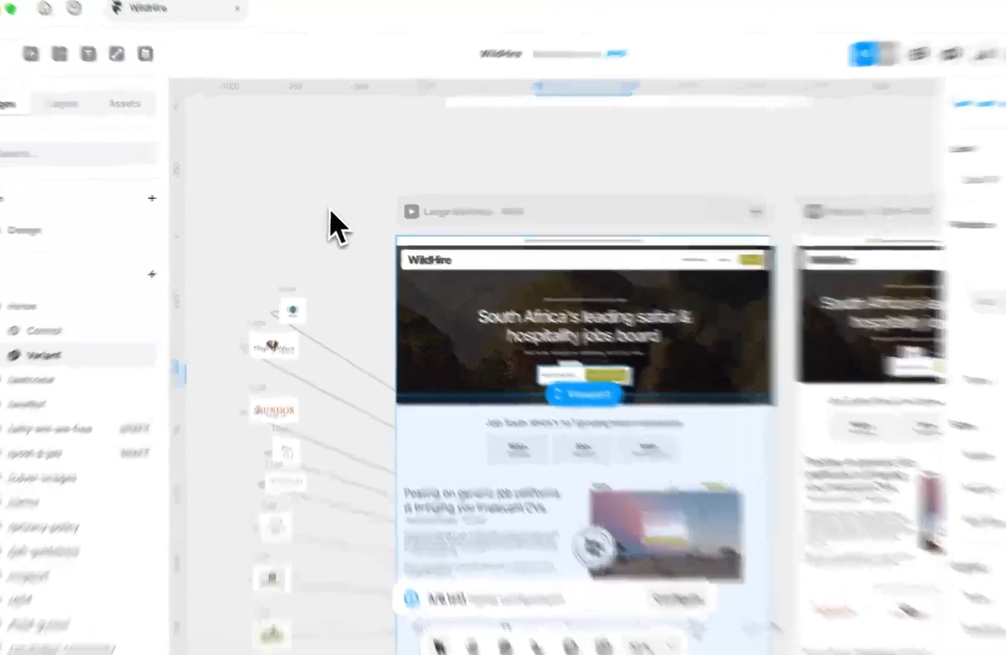
{"action": "left_click", "coordinate": [323, 205]}
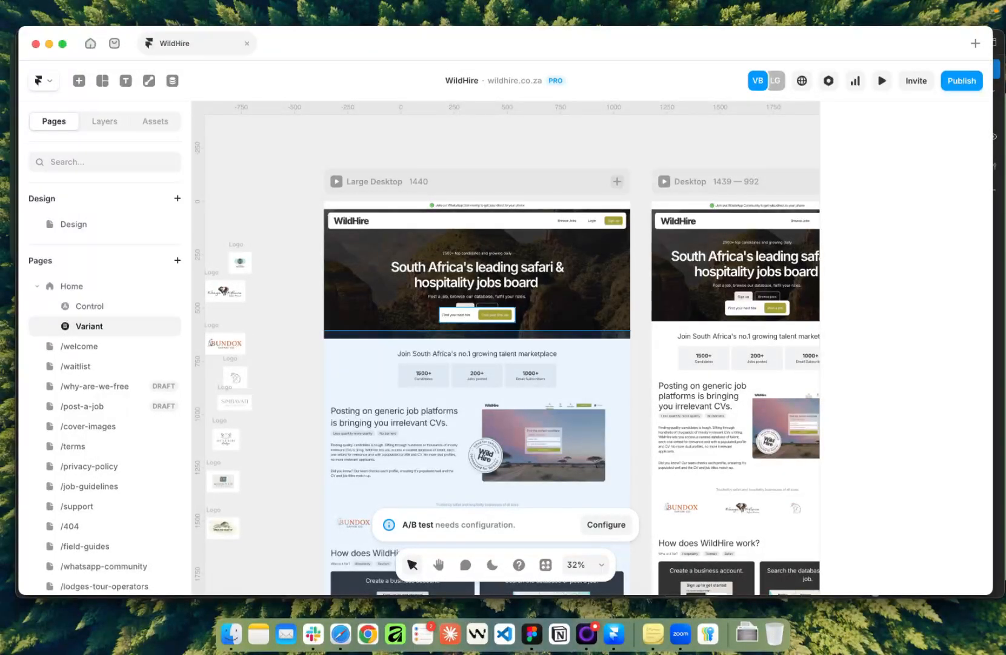
Examine the Variant's hero together with the statistics, introduction and how-it-works sections below it
{"action": "scroll", "coordinate": [506, 359], "scroll_direction": "down", "scroll_amount": 4}
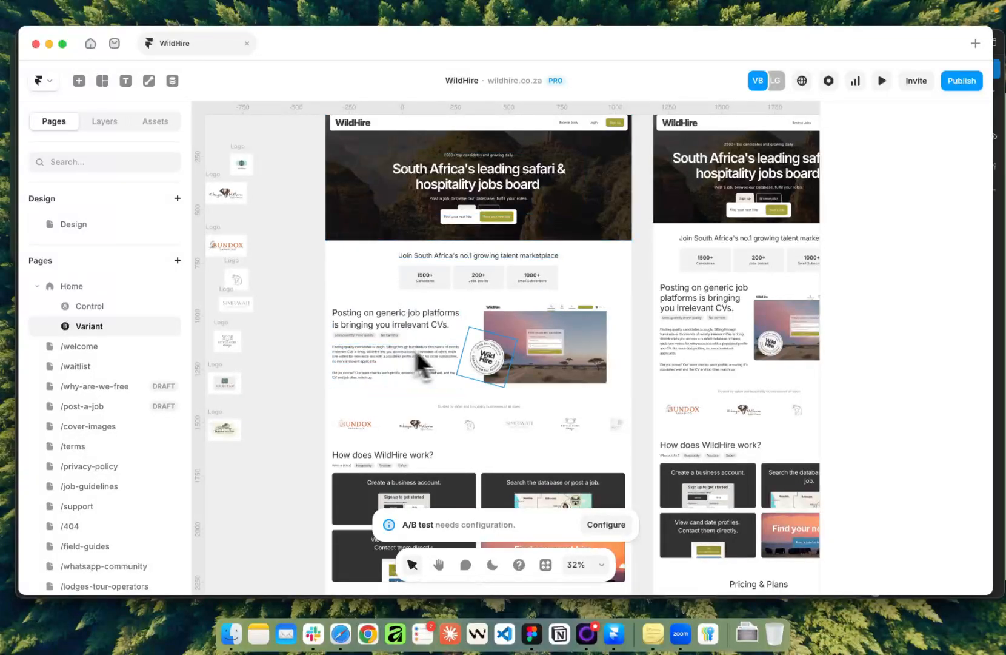
{"action": "scroll", "coordinate": [364, 207], "scroll_direction": "up", "scroll_amount": 5}
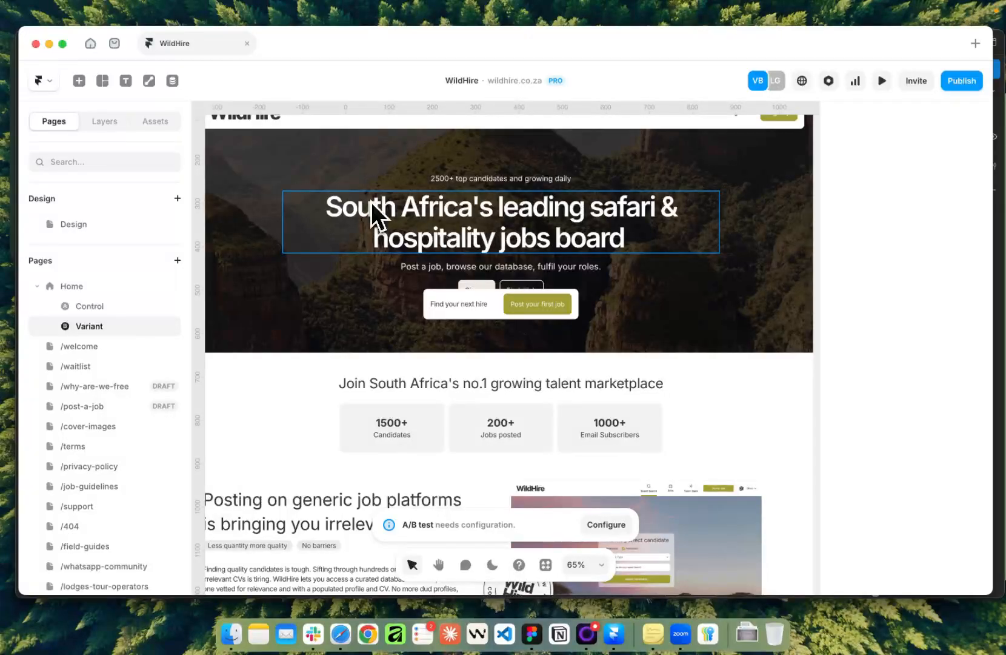
{"action": "scroll", "coordinate": [377, 217], "scroll_direction": "down", "scroll_amount": 3}
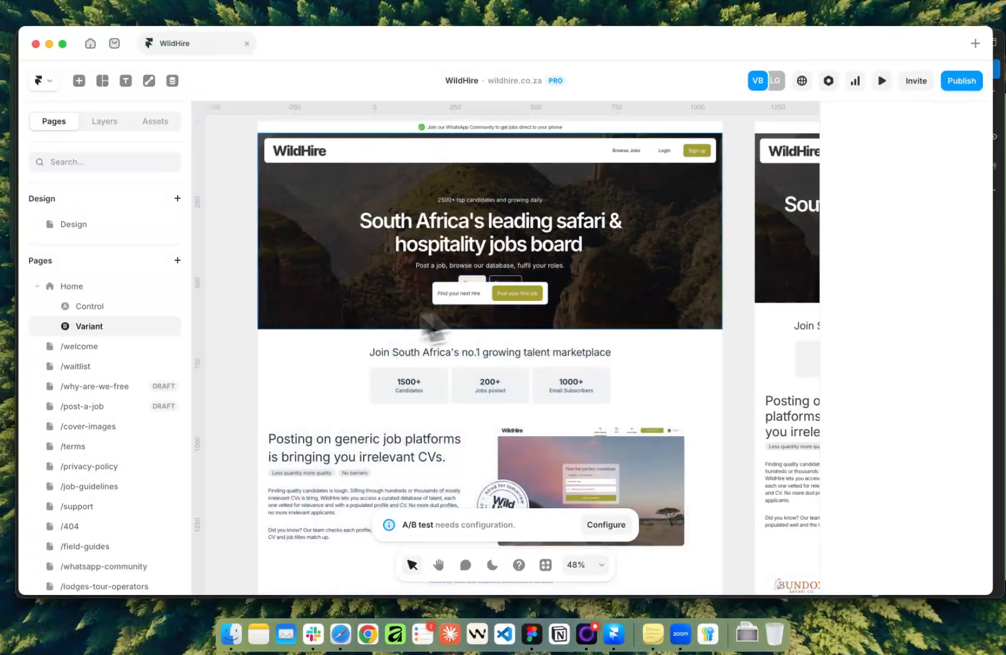
{"action": "scroll", "coordinate": [306, 334], "scroll_direction": "down", "scroll_amount": 5}
{"action": "scroll", "coordinate": [379, 358], "scroll_direction": "up", "scroll_amount": 5}
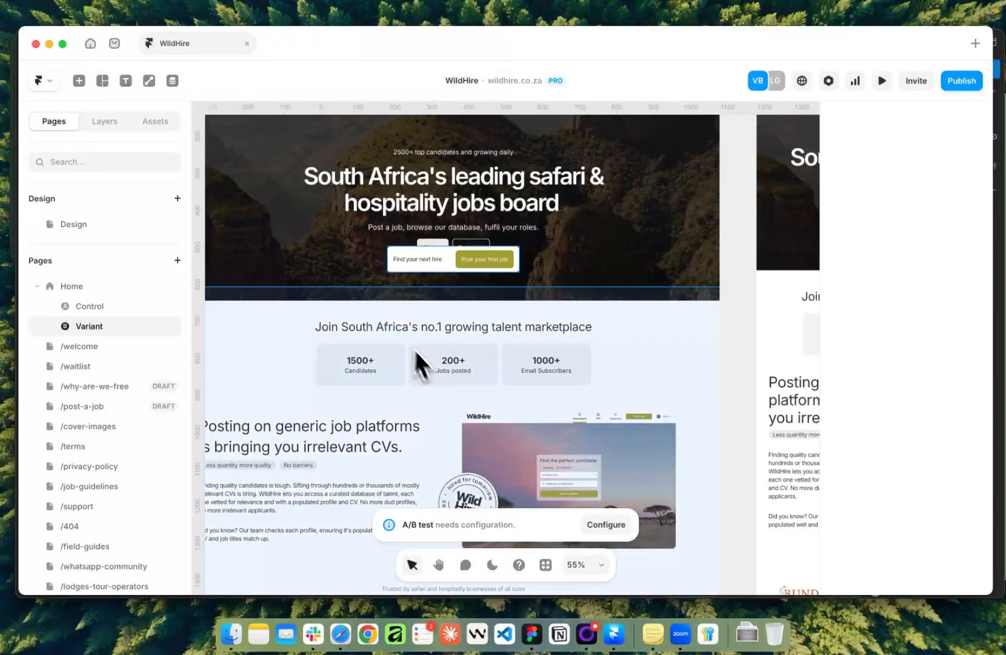
{"action": "scroll", "coordinate": [667, 388], "scroll_direction": "down", "scroll_amount": 2}
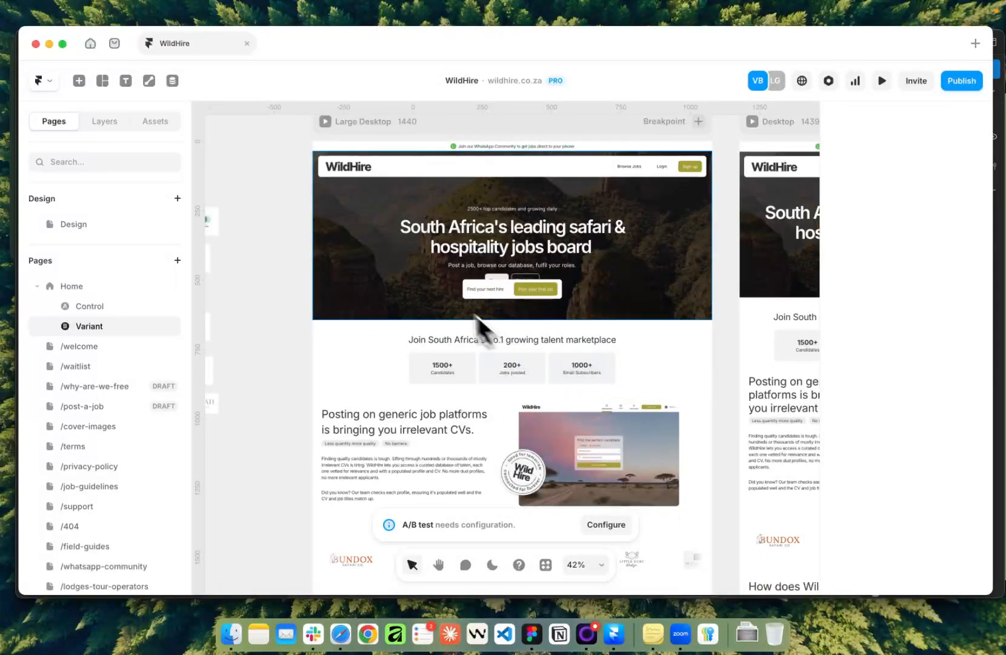
{"action": "scroll", "coordinate": [407, 340], "scroll_direction": "down", "scroll_amount": 3}
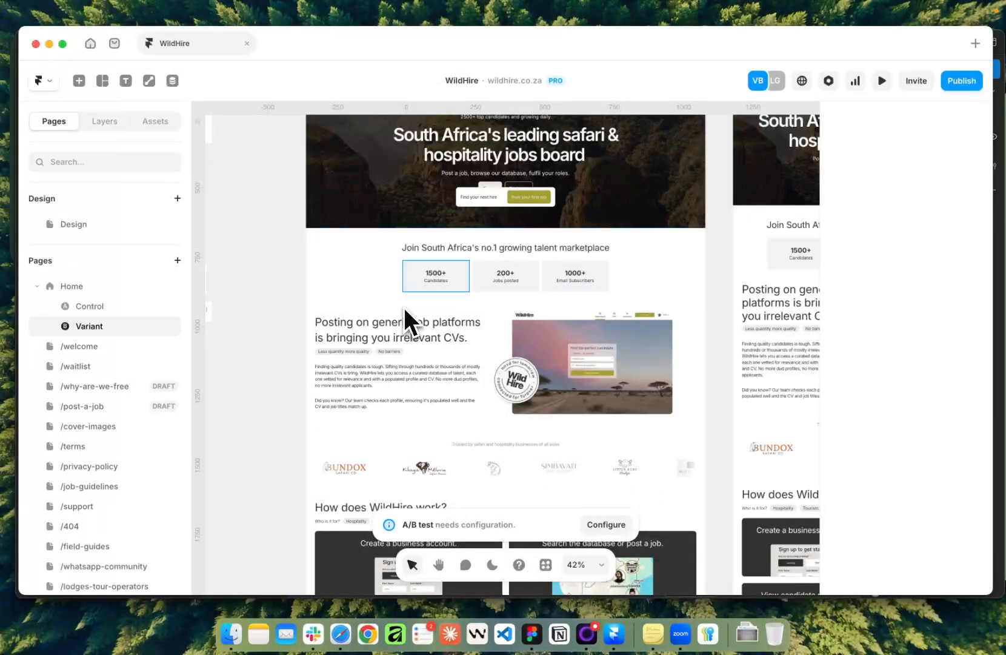
Look through the rest of the Variant page, from the statistics section through pricing and the footer, and return to the hero
{"action": "scroll", "coordinate": [427, 259], "scroll_direction": "down", "scroll_amount": 3}
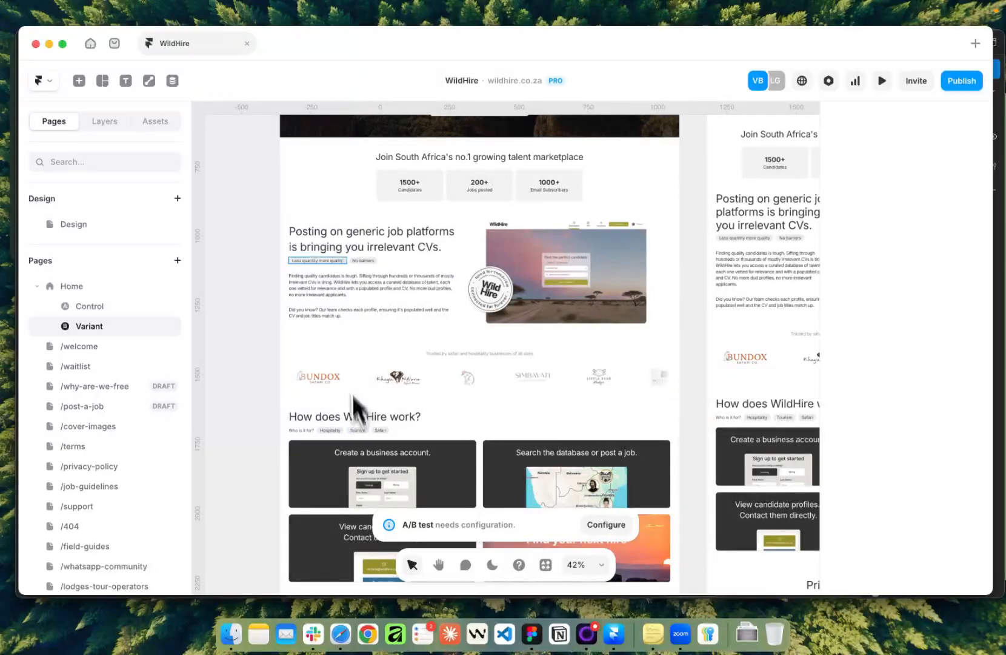
{"action": "scroll", "coordinate": [393, 415], "scroll_direction": "down", "scroll_amount": 7}
{"action": "scroll", "coordinate": [400, 400], "scroll_direction": "down", "scroll_amount": 8}
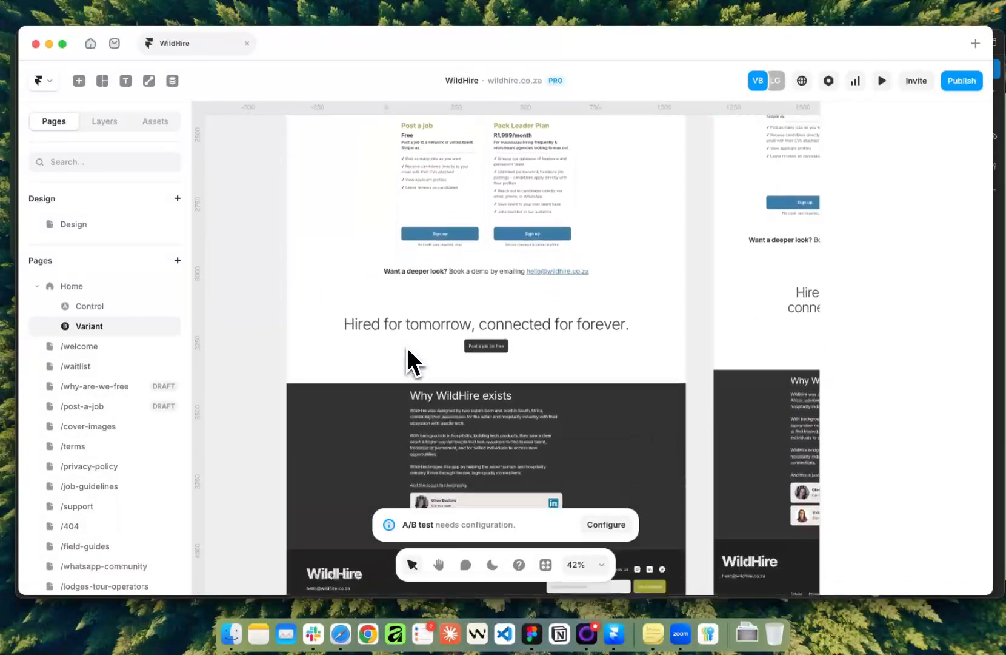
{"action": "scroll", "coordinate": [425, 400], "scroll_direction": "up", "scroll_amount": 2}
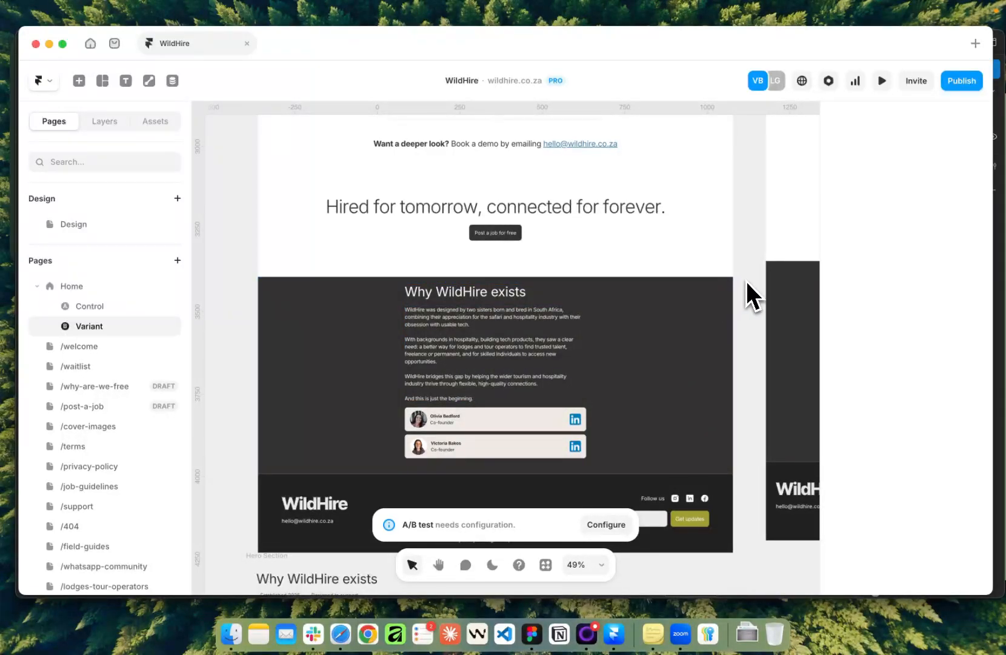
{"action": "scroll", "coordinate": [463, 360], "scroll_direction": "down", "scroll_amount": 5}
{"action": "scroll", "coordinate": [463, 360], "scroll_direction": "up", "scroll_amount": 10}
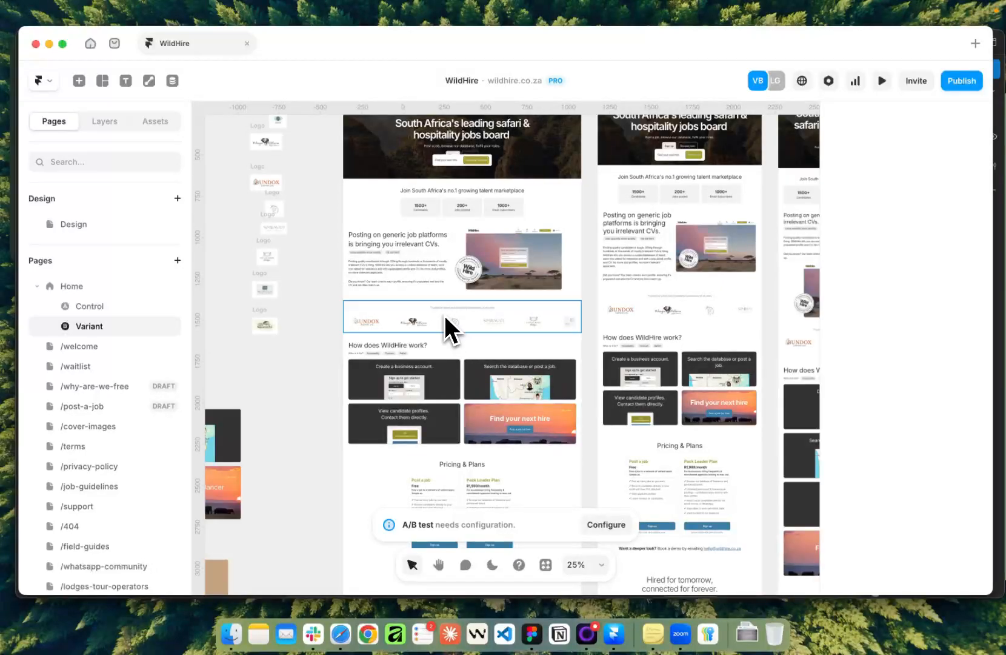
{"action": "scroll", "coordinate": [462, 315], "scroll_direction": "up", "scroll_amount": 3}
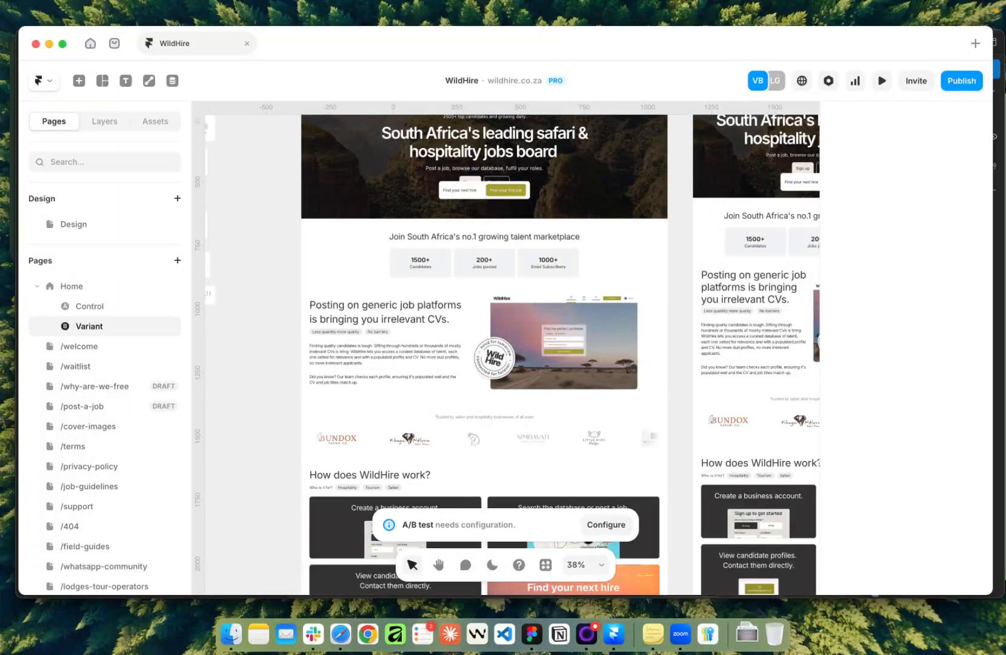
{"action": "scroll", "coordinate": [276, 213], "scroll_direction": "up", "scroll_amount": 5}
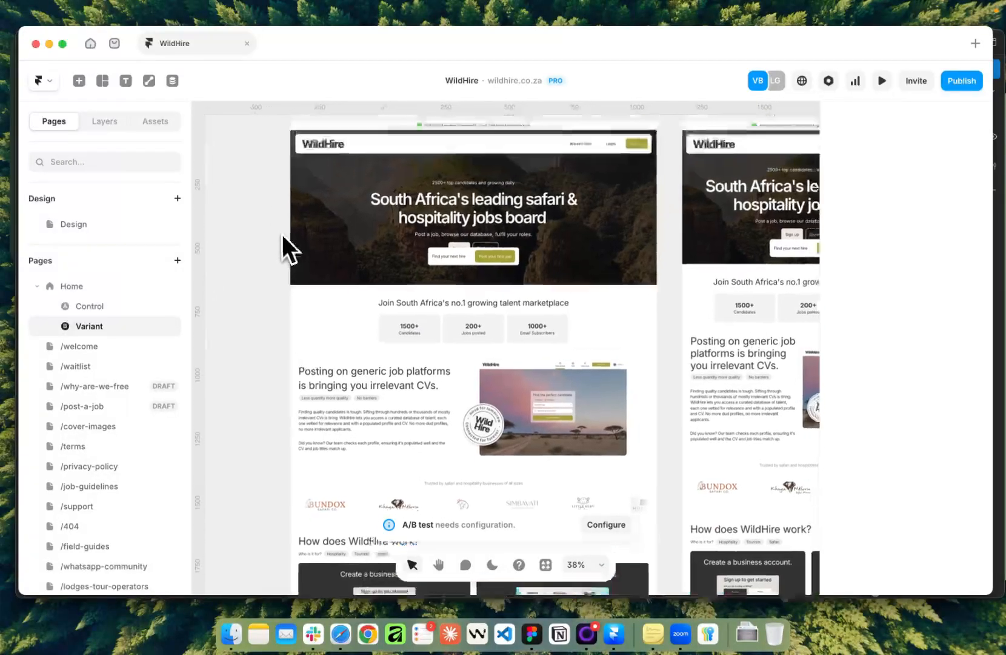
{"action": "scroll", "coordinate": [366, 179], "scroll_direction": "down", "scroll_amount": 4}
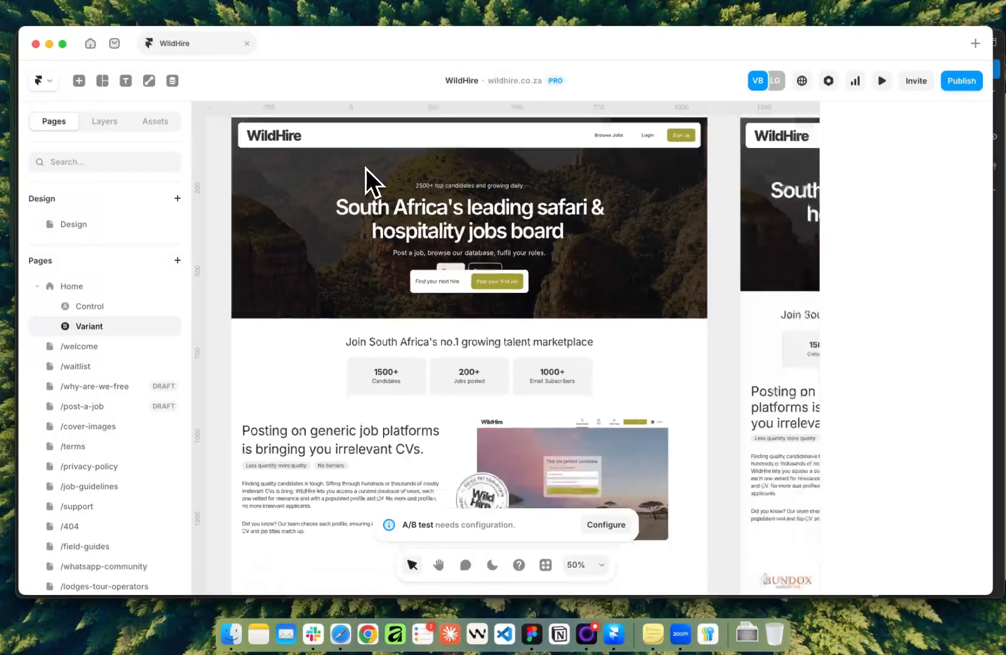
{"action": "scroll", "coordinate": [243, 176], "scroll_direction": "up", "scroll_amount": 3}
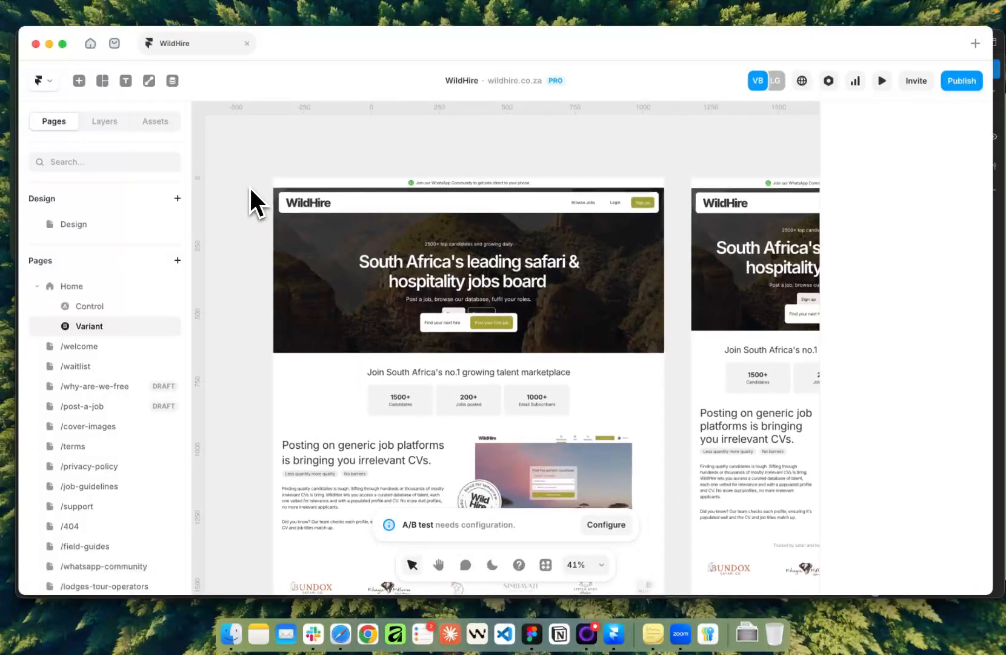
{"action": "left_click", "coordinate": [310, 276]}
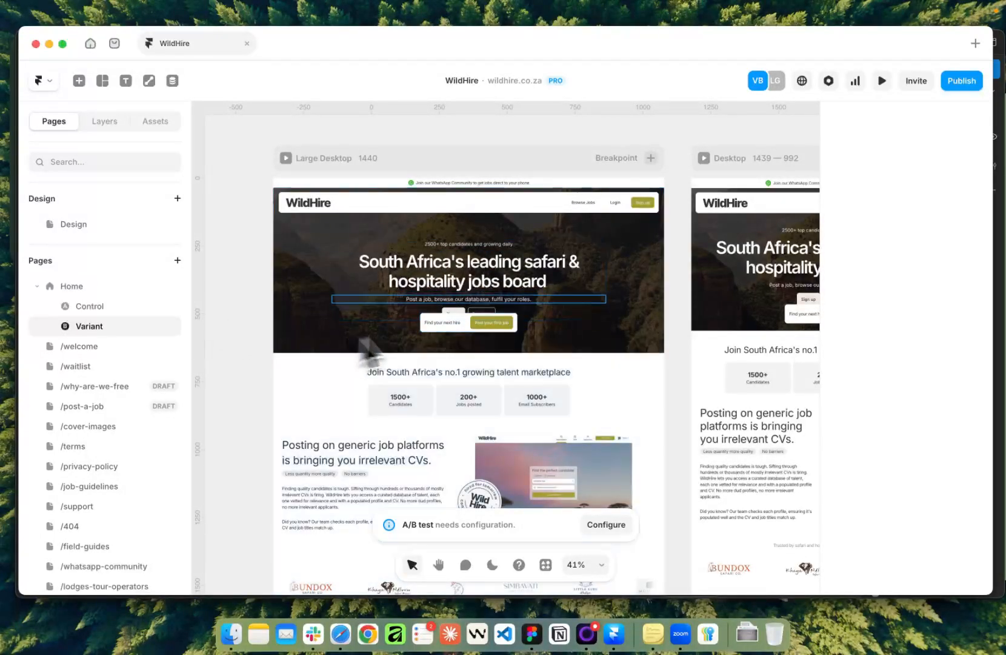
Inspect the Sign up button in the Variant's hero, including its component properties and its main Button component
{"action": "scroll", "coordinate": [485, 308], "scroll_direction": "up", "scroll_amount": 5}
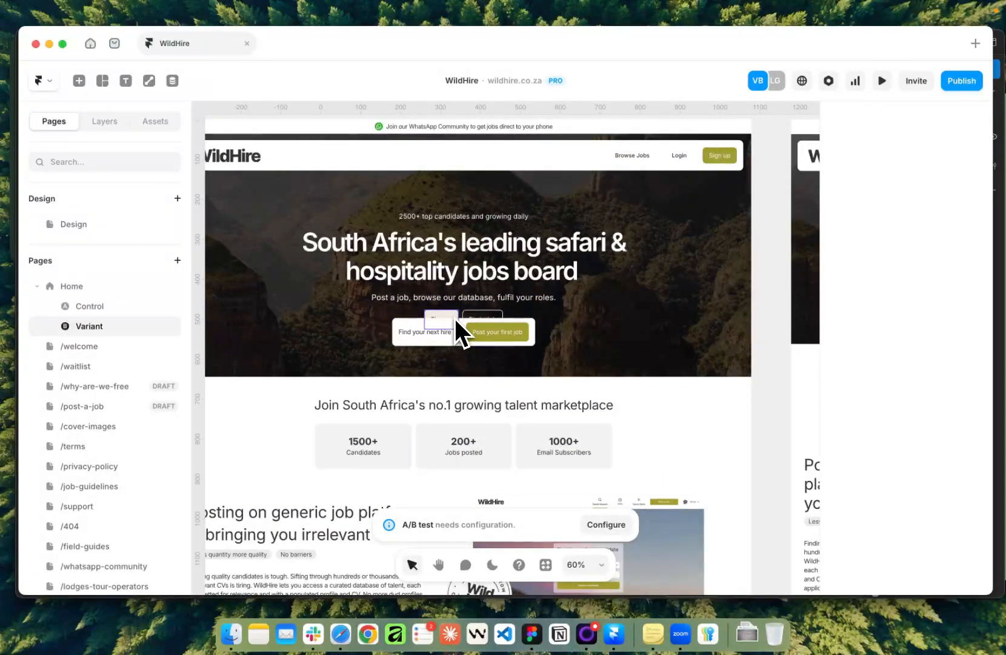
{"action": "scroll", "coordinate": [455, 319], "scroll_direction": "up", "scroll_amount": 3}
{"action": "left_click", "coordinate": [455, 314]}
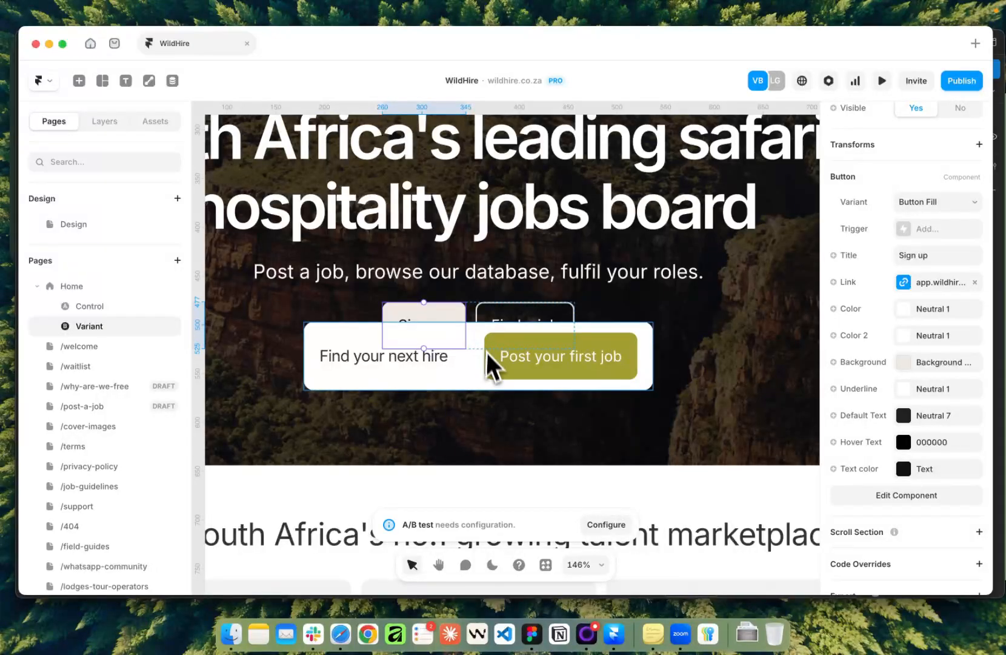
{"action": "double_click", "coordinate": [482, 332]}
{"action": "left_click", "coordinate": [231, 121]}
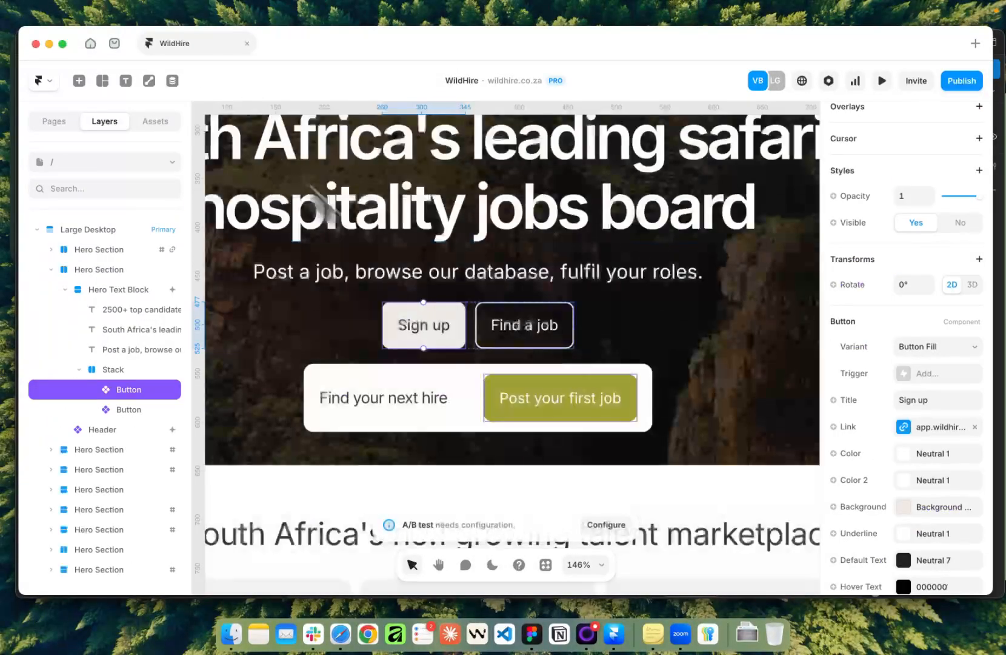
{"action": "left_click", "coordinate": [538, 391]}
{"action": "left_click", "coordinate": [450, 329]}
{"action": "scroll", "coordinate": [848, 298], "scroll_direction": "up", "scroll_amount": 3}
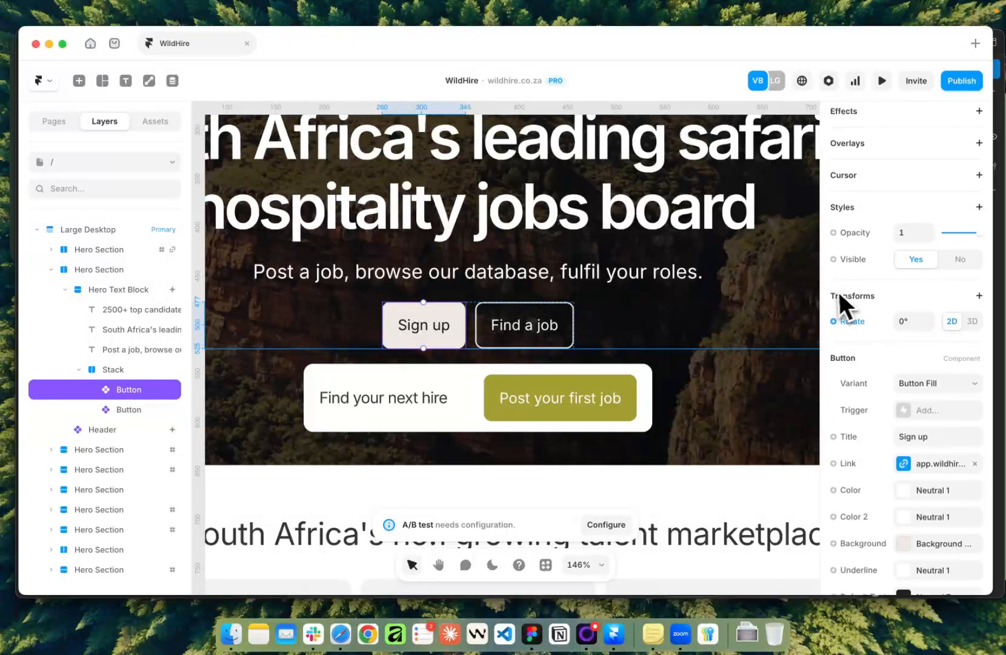
{"action": "double_click", "coordinate": [454, 315]}
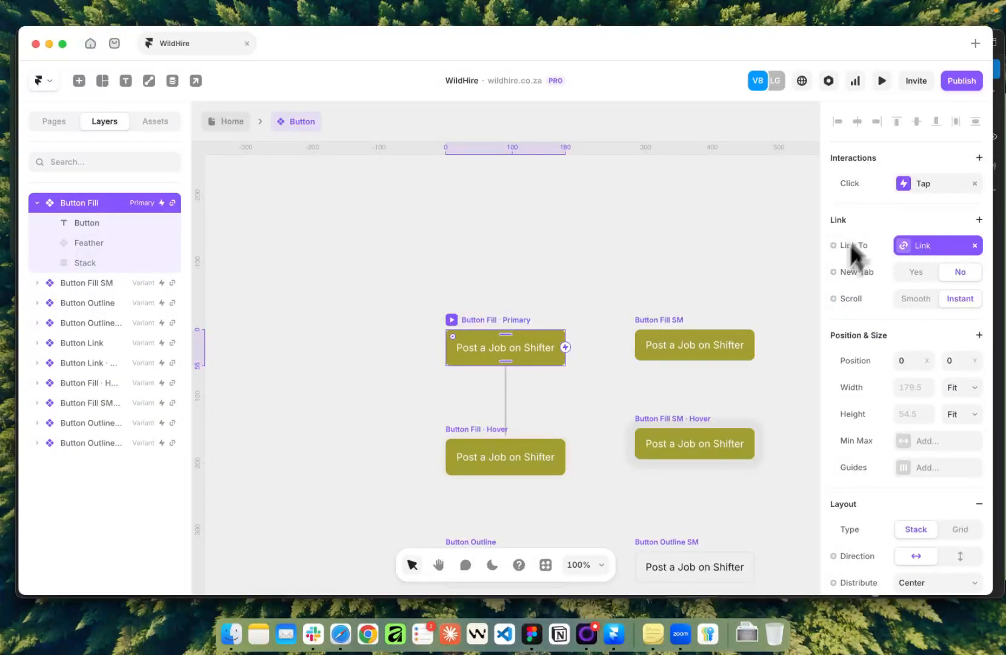
{"action": "left_click", "coordinate": [226, 121]}
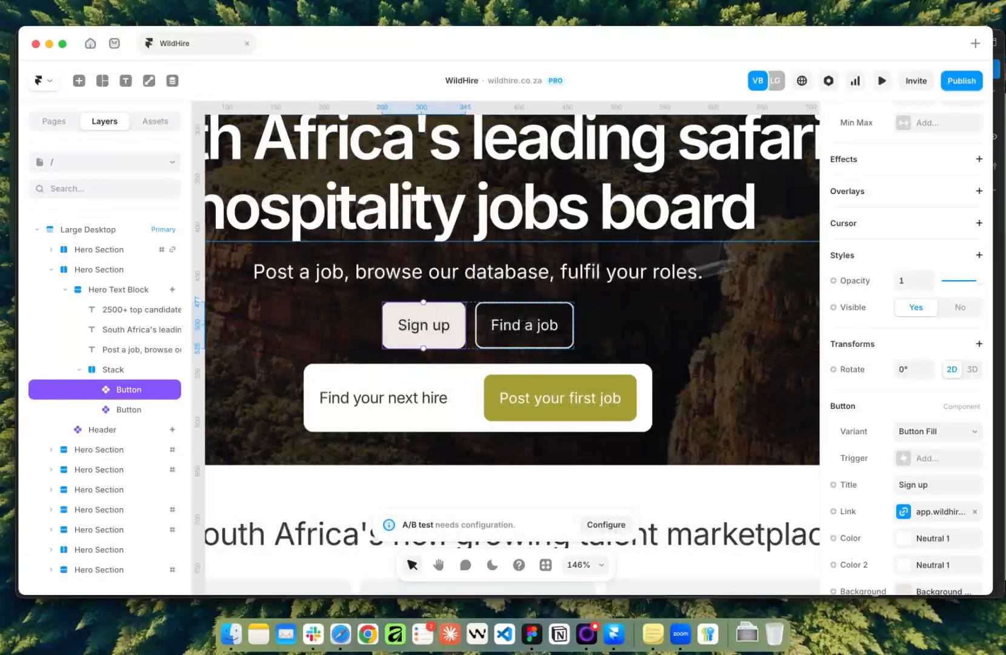
Open the Sign up button's main component and add a Tracking property to the link of the primary Button Fill variant
{"action": "scroll", "coordinate": [919, 164], "scroll_direction": "up", "scroll_amount": 5}
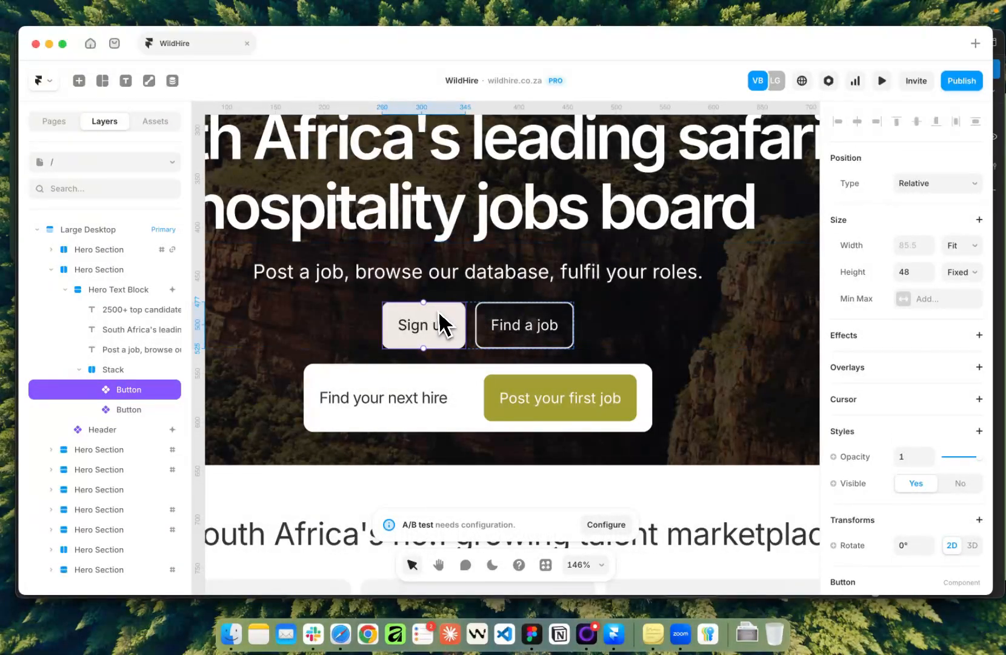
{"action": "double_click", "coordinate": [440, 318]}
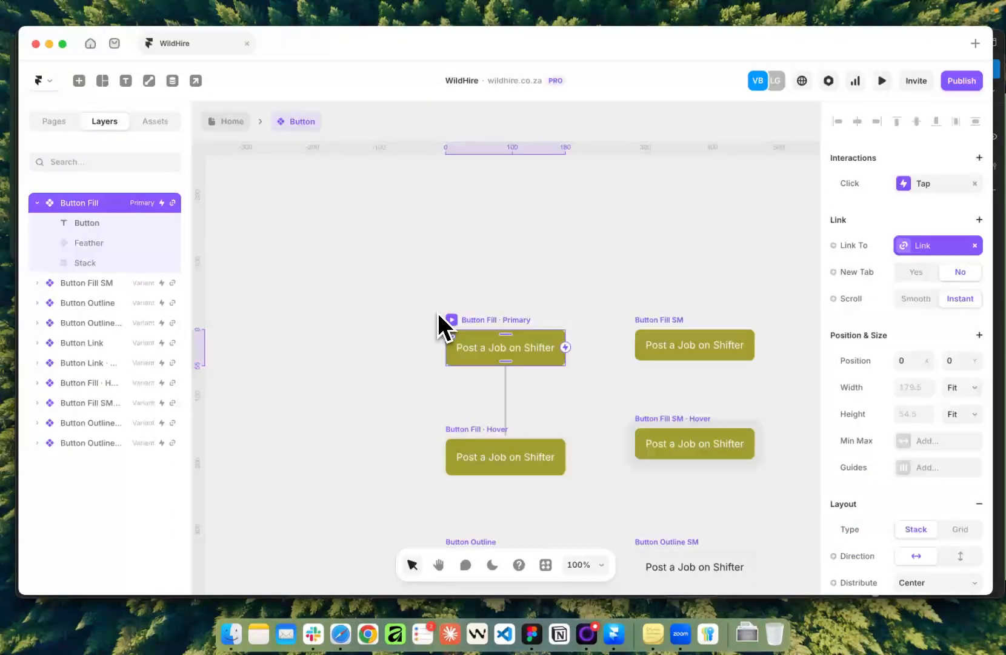
{"action": "left_click", "coordinate": [979, 220]}
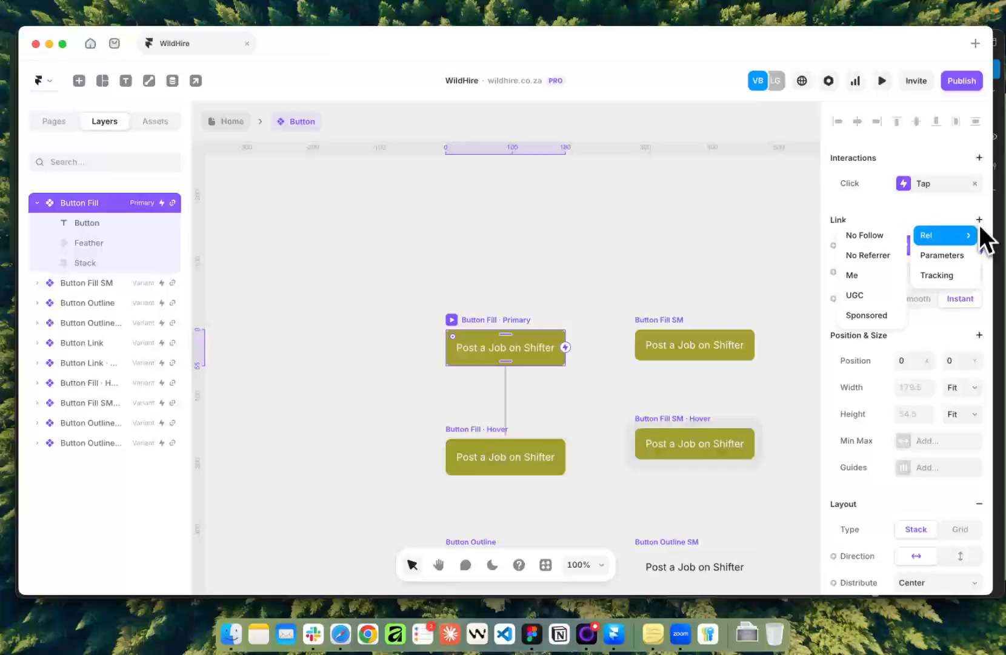
{"action": "left_click", "coordinate": [962, 278]}
{"action": "left_click", "coordinate": [926, 327]}
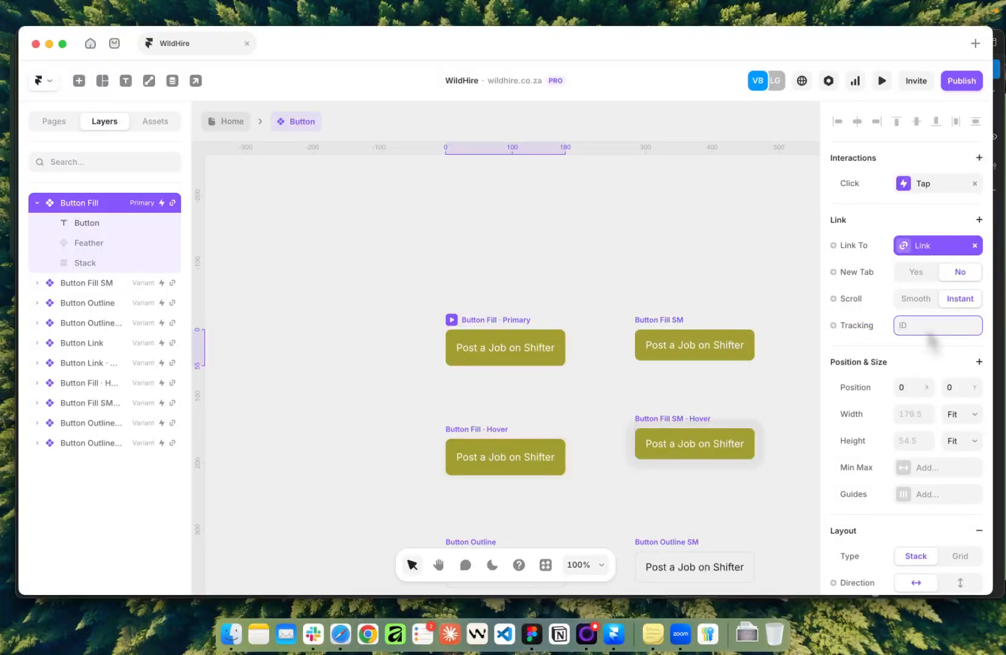
Create a component variable for the link's Tracking property and name it Tracking ID
{"action": "left_click", "coordinate": [850, 326]}
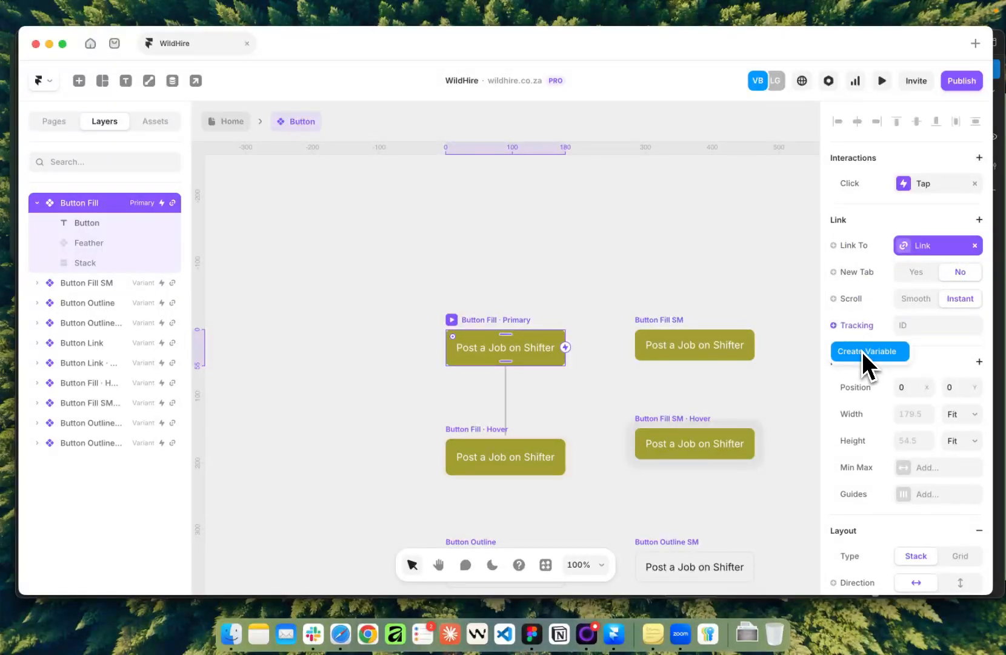
{"action": "left_click", "coordinate": [864, 354]}
{"action": "left_click", "coordinate": [652, 223]}
{"action": "type", "text": "ID"}
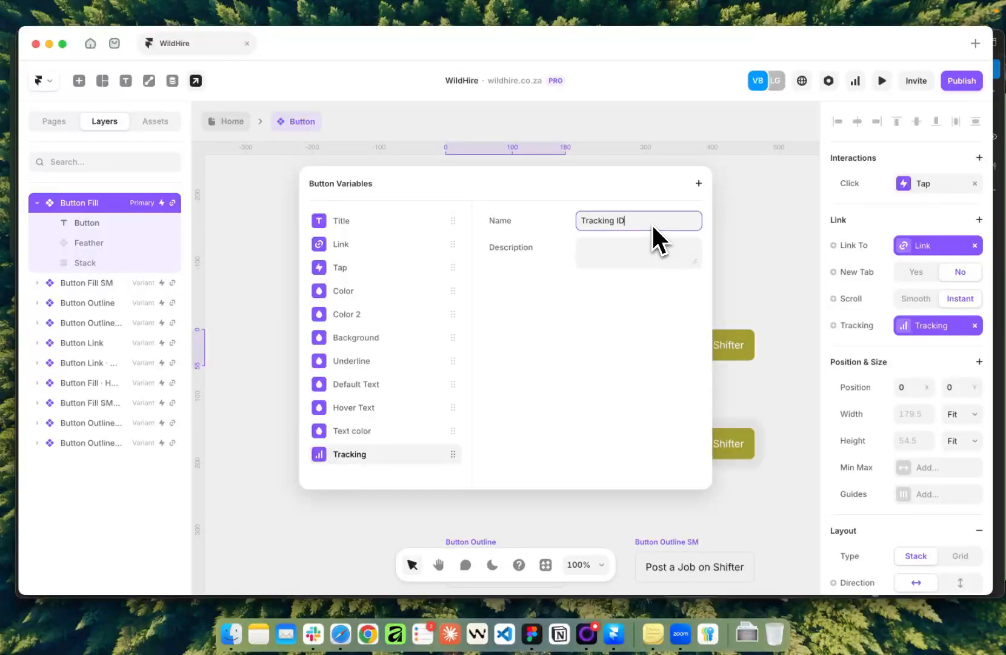
{"action": "left_click", "coordinate": [788, 260]}
Return to the Home page and set the Tracking ID of the Variant's Sign up button to signup-wildhire
{"action": "left_click", "coordinate": [226, 122]}
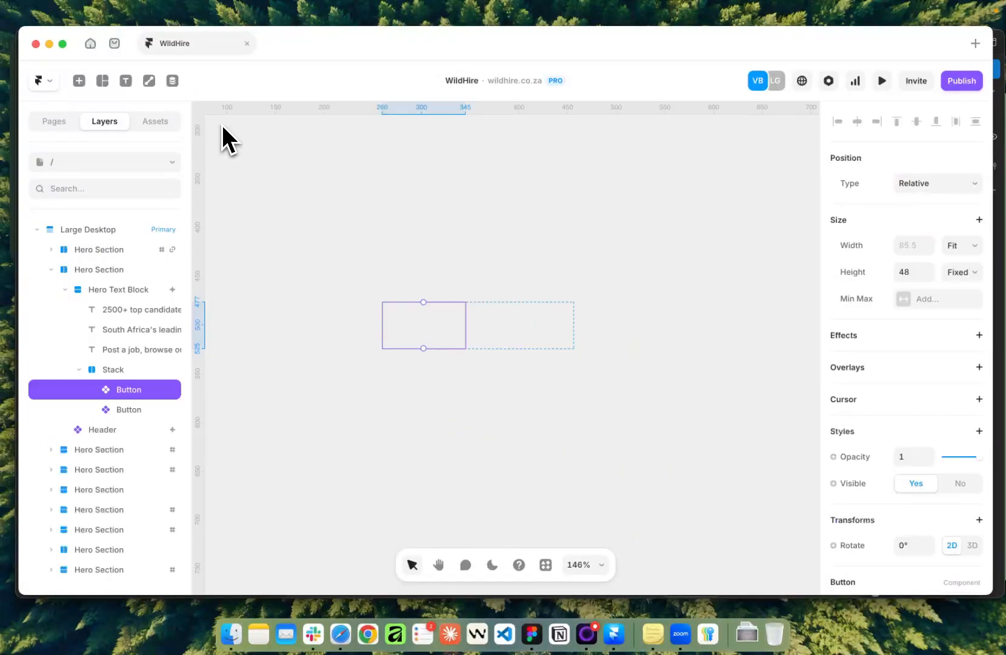
{"action": "scroll", "coordinate": [945, 266], "scroll_direction": "down", "scroll_amount": 10}
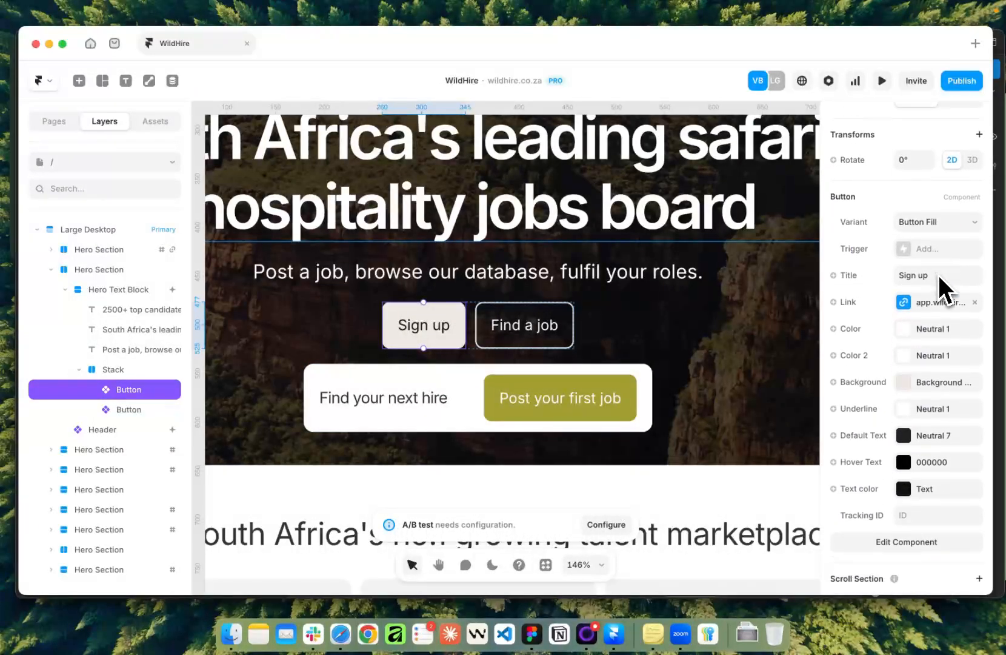
{"action": "left_click", "coordinate": [934, 476]}
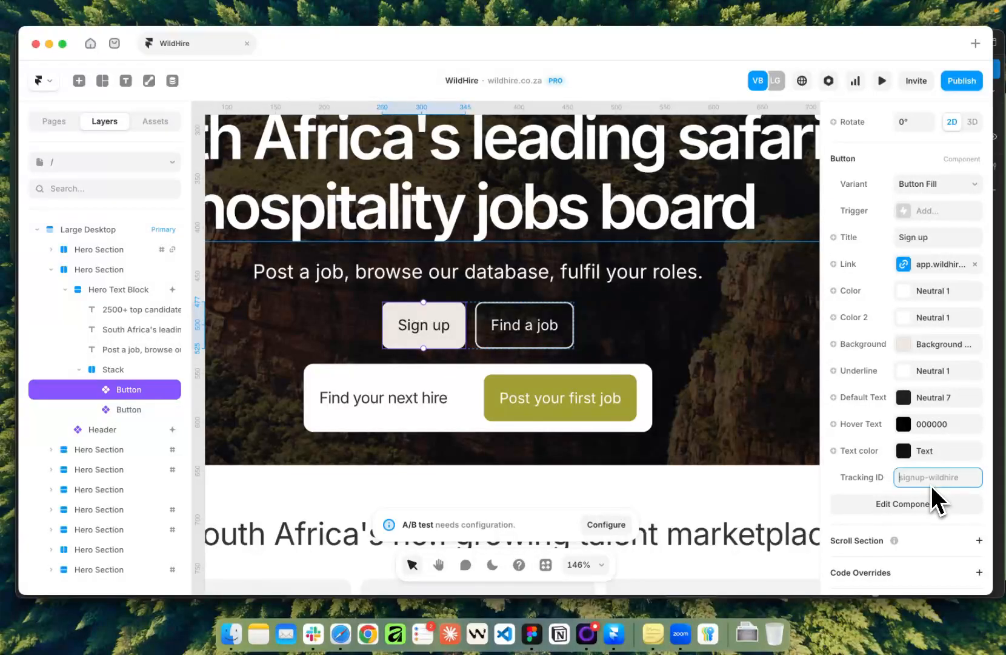
{"action": "type", "text": "signup-wildhire"}
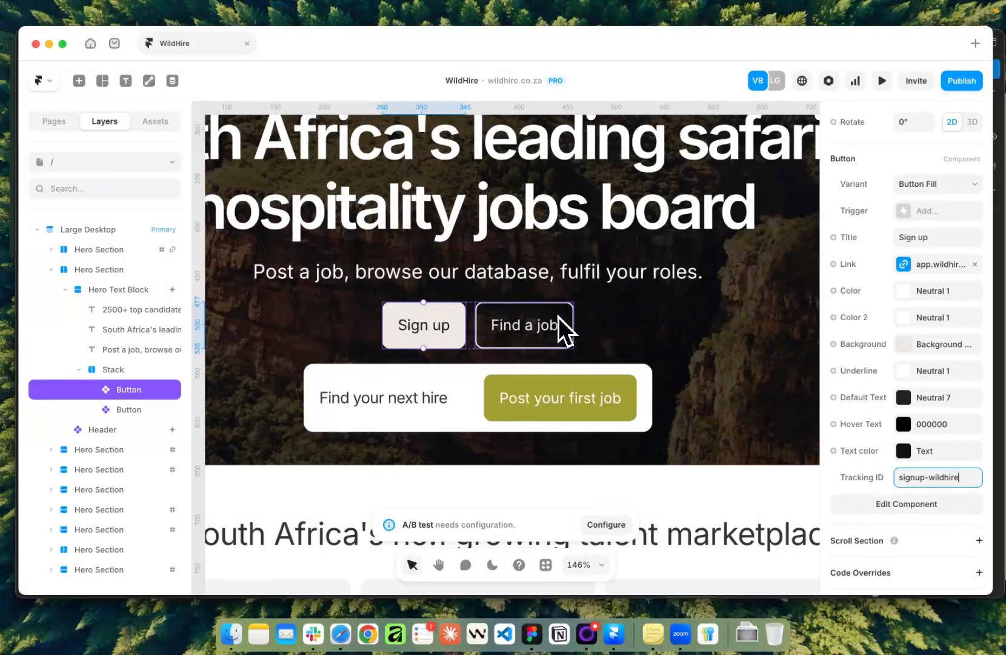
Set the Tracking ID of the Find a job button in the Variant's hero to find-job
{"action": "left_click", "coordinate": [540, 326]}
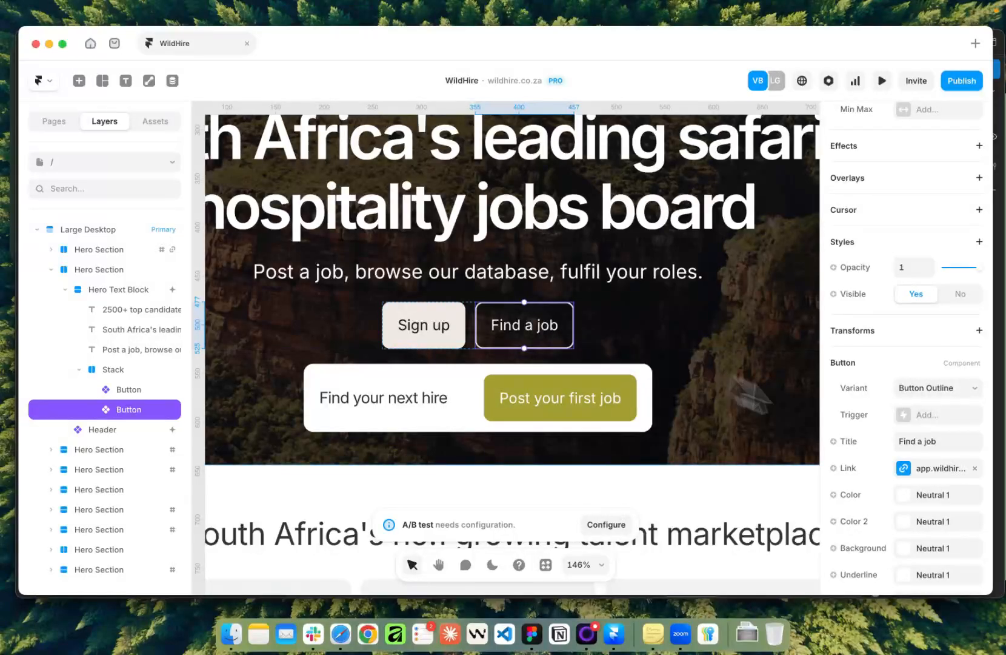
{"action": "scroll", "coordinate": [933, 473], "scroll_direction": "down", "scroll_amount": 5}
{"action": "left_click", "coordinate": [935, 450]}
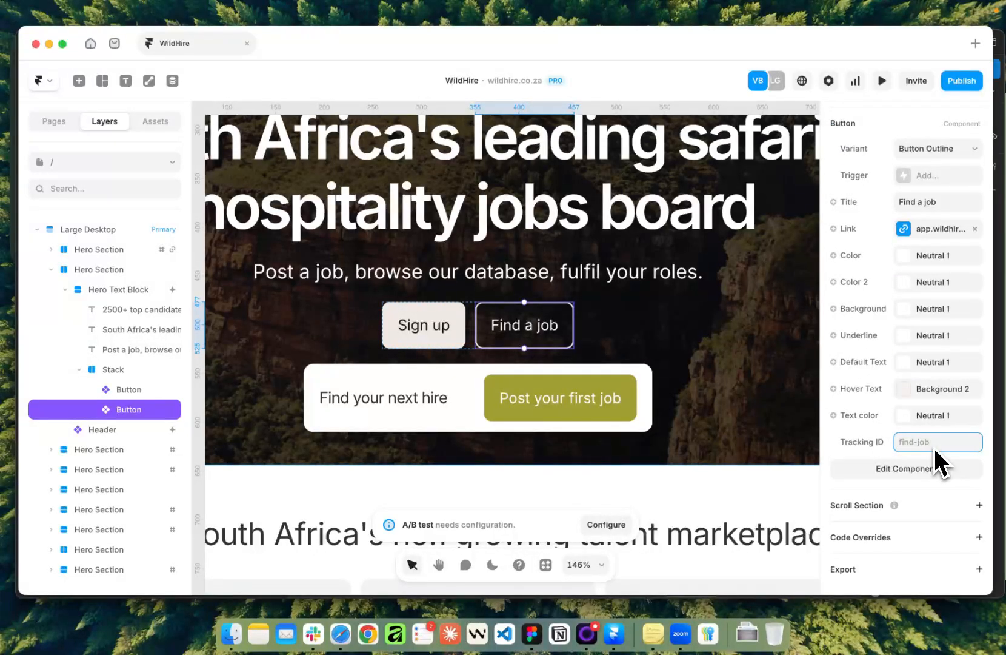
{"action": "type", "text": "find-job"}
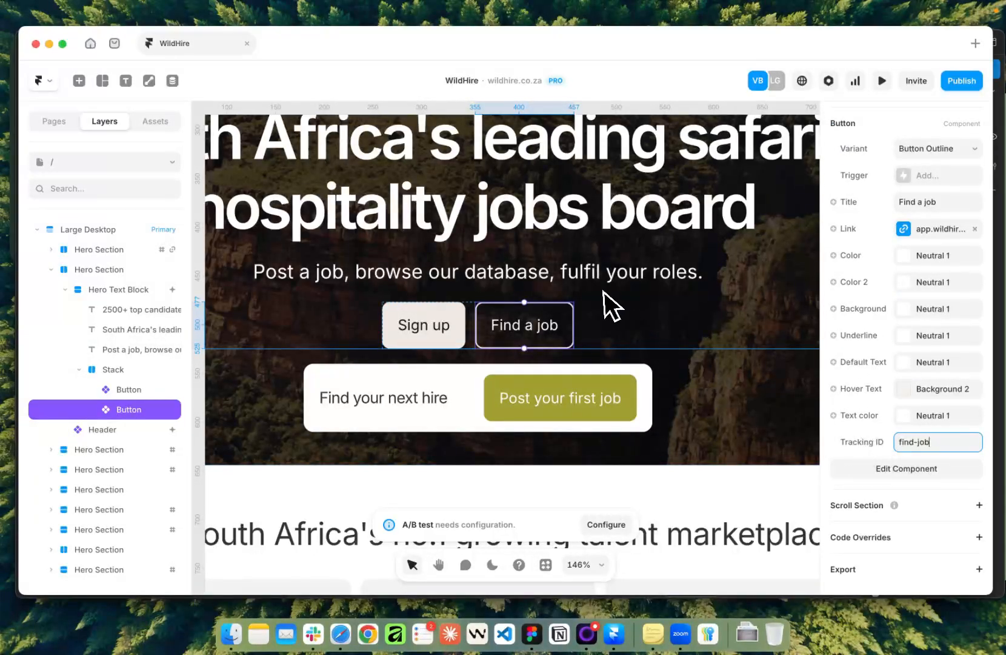
{"action": "left_click", "coordinate": [692, 413]}
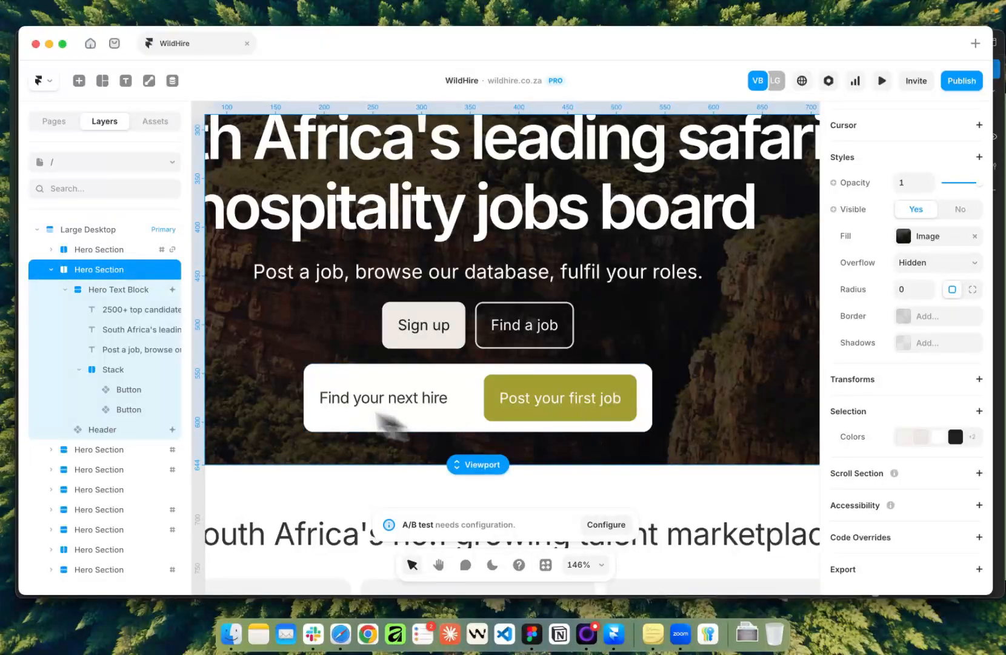
Switch to the Home page's Control version and set the Tracking ID of its hero's Post a job for free button to post-a-job
{"action": "key", "text": "shift+2"}
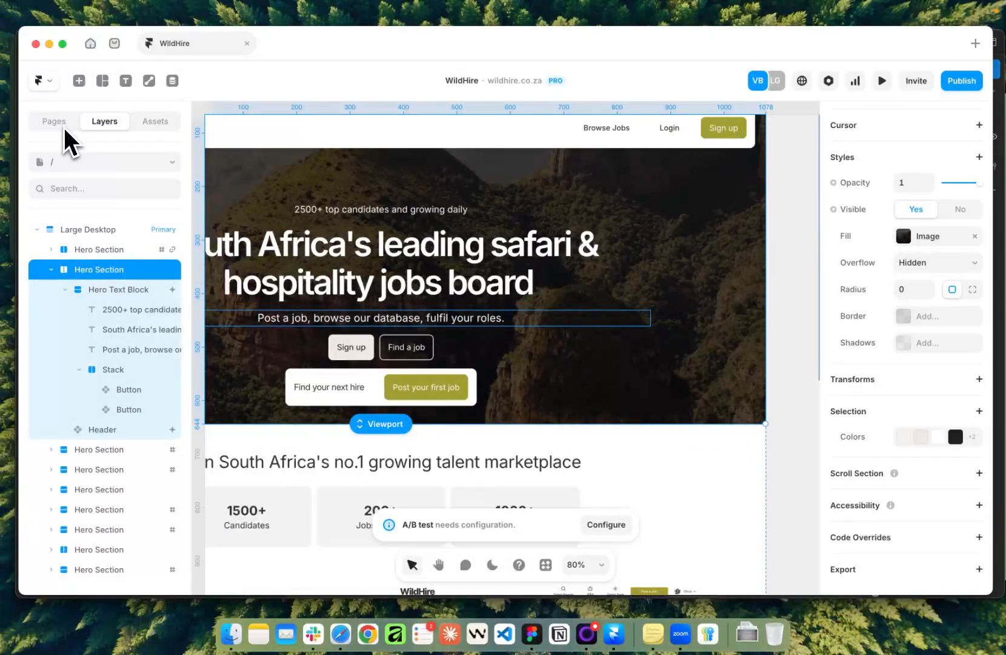
{"action": "left_click", "coordinate": [61, 123]}
{"action": "left_click", "coordinate": [100, 307]}
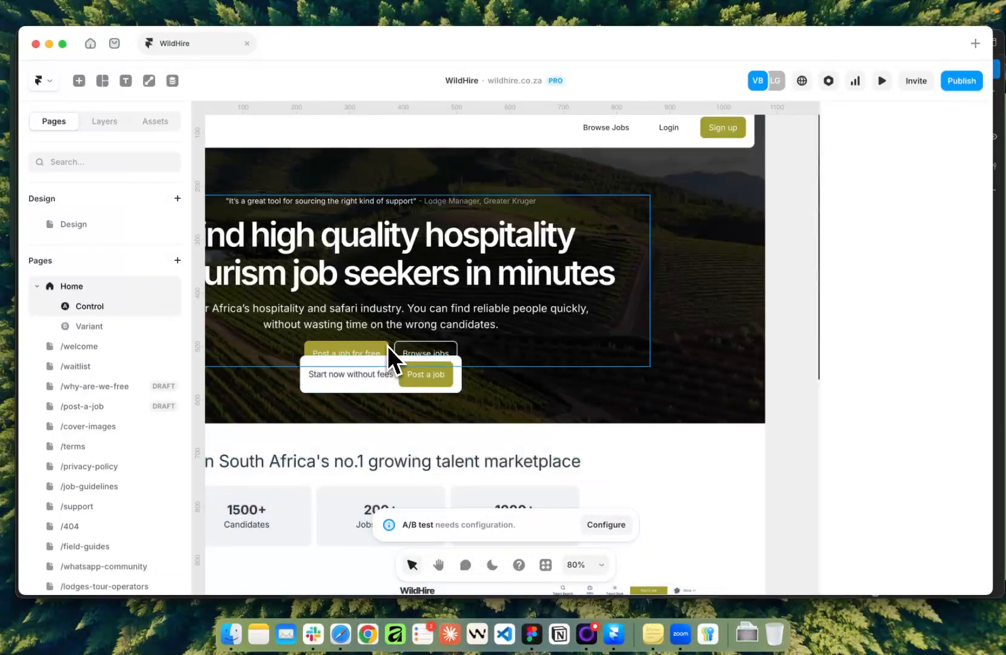
{"action": "left_click", "coordinate": [389, 346]}
{"action": "scroll", "coordinate": [873, 343], "scroll_direction": "down", "scroll_amount": 8}
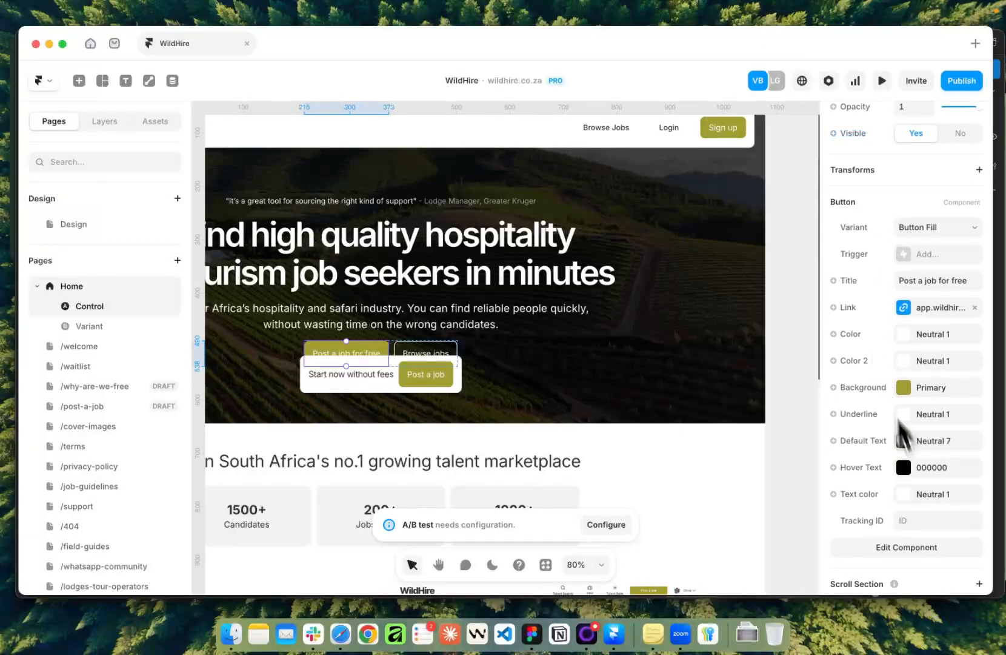
{"action": "left_click", "coordinate": [914, 523]}
{"action": "type", "text": "post-a-job"}
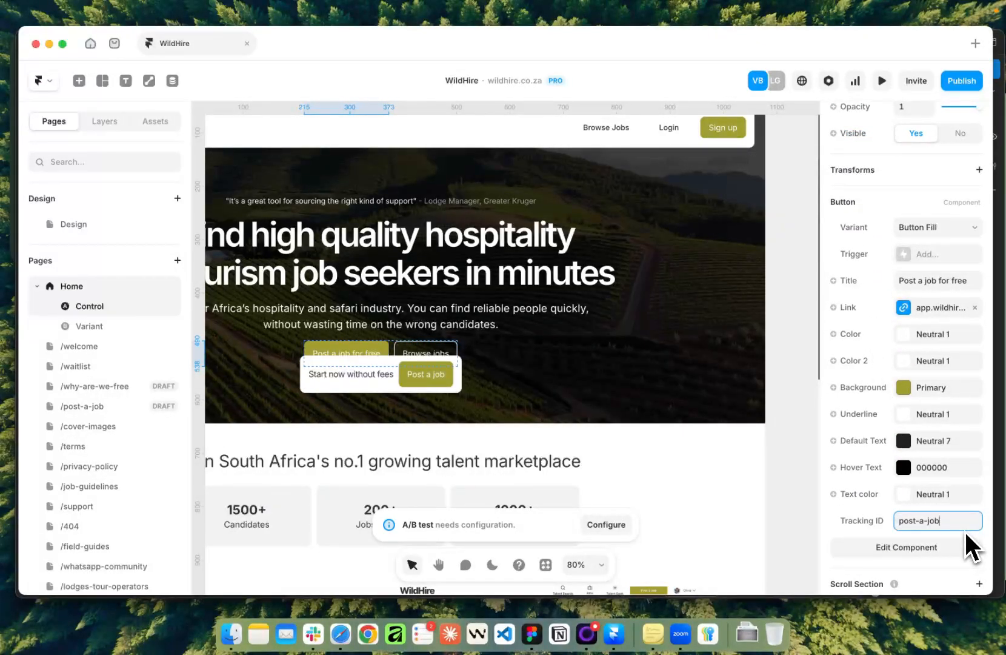
Set the Tracking ID of the Browse jobs button in the Control's hero to browse-jobs
{"action": "left_click", "coordinate": [432, 353]}
{"action": "scroll", "coordinate": [907, 513], "scroll_direction": "down", "scroll_amount": 5}
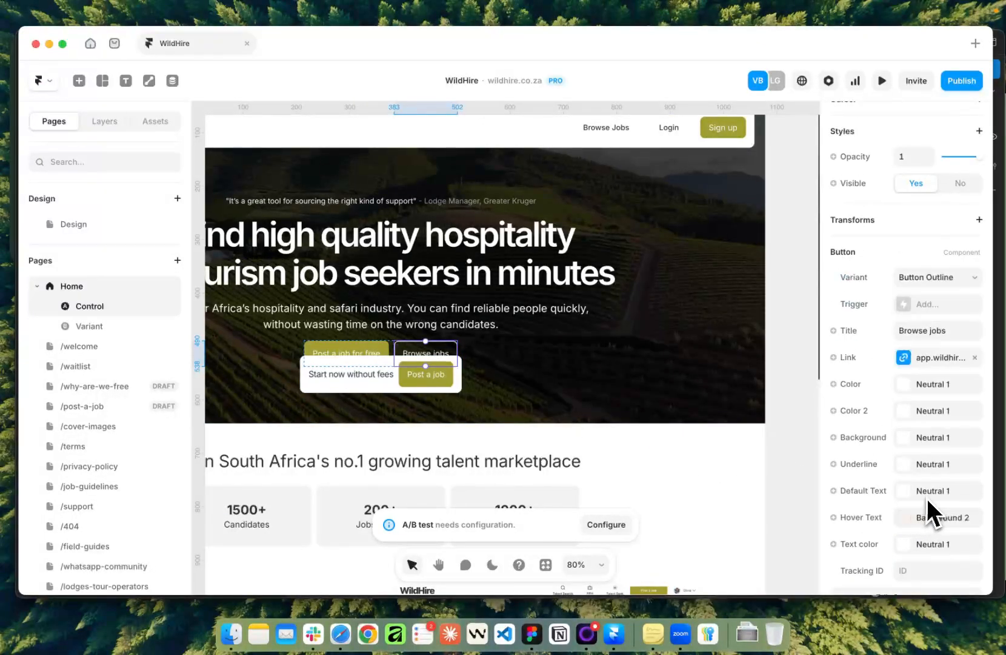
{"action": "scroll", "coordinate": [929, 500], "scroll_direction": "down", "scroll_amount": 2}
{"action": "left_click", "coordinate": [933, 523]}
{"action": "type", "text": "browse-jobs"}
{"action": "left_click", "coordinate": [783, 381]}
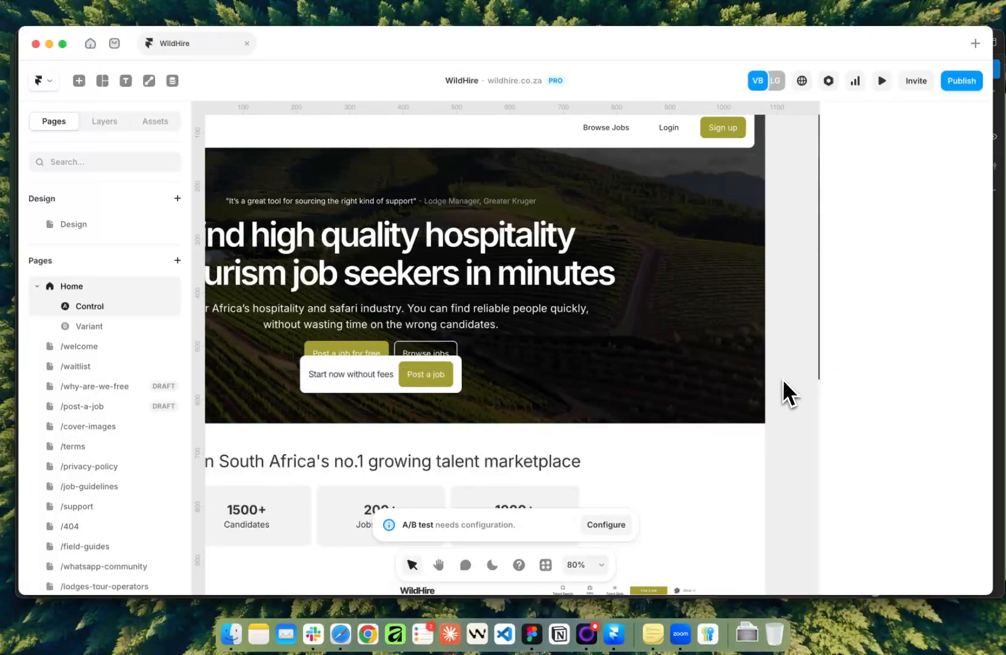
{"action": "left_click", "coordinate": [121, 328]}
{"action": "left_click", "coordinate": [606, 524]}
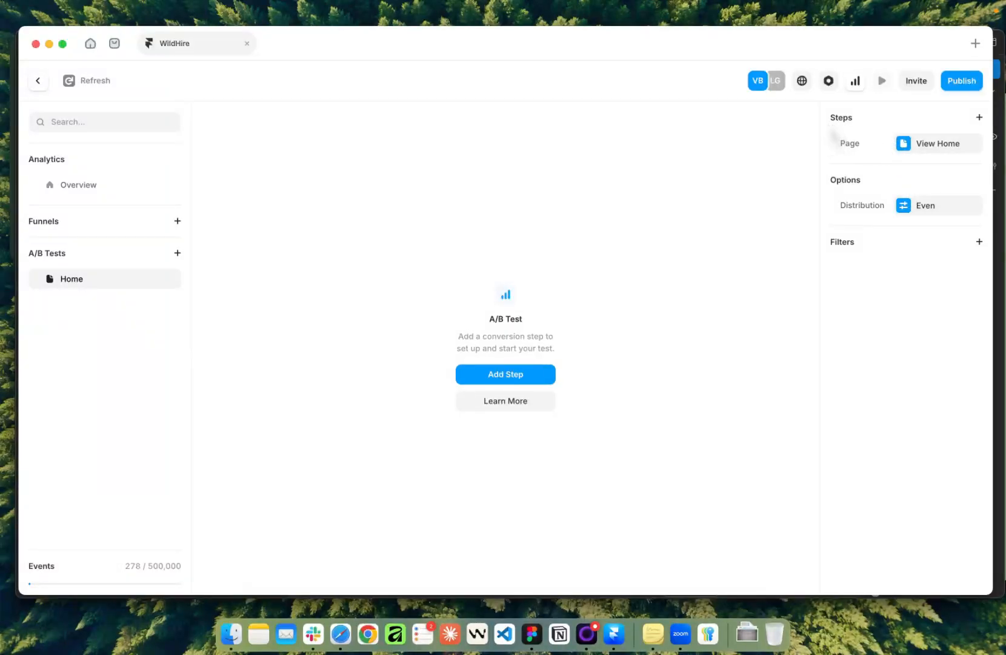
{"action": "left_click", "coordinate": [38, 80]}
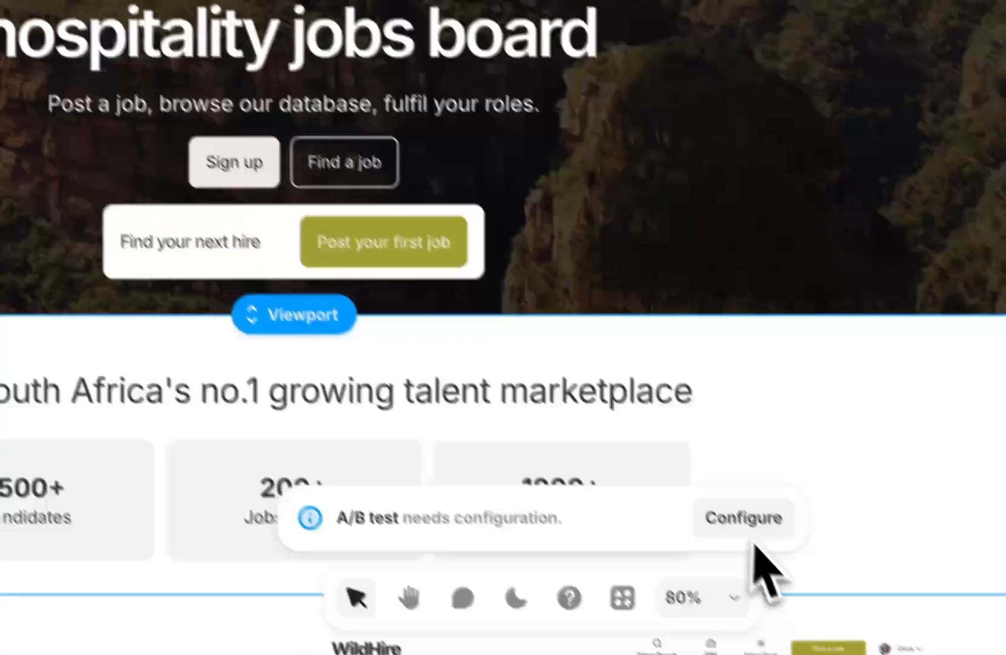
{"action": "left_click", "coordinate": [747, 520]}
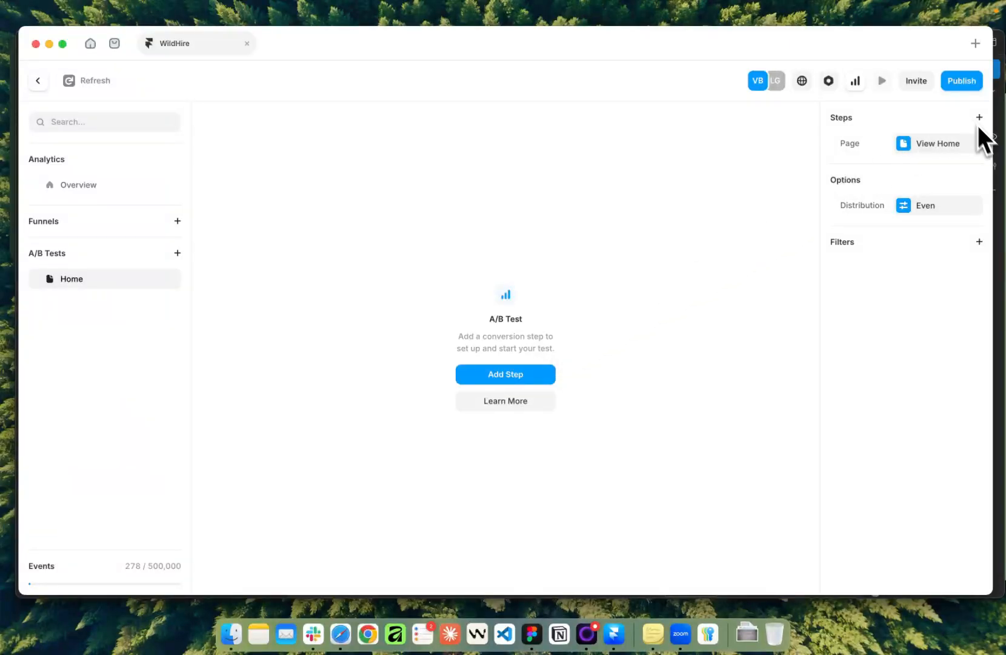
{"action": "left_click", "coordinate": [38, 81]}
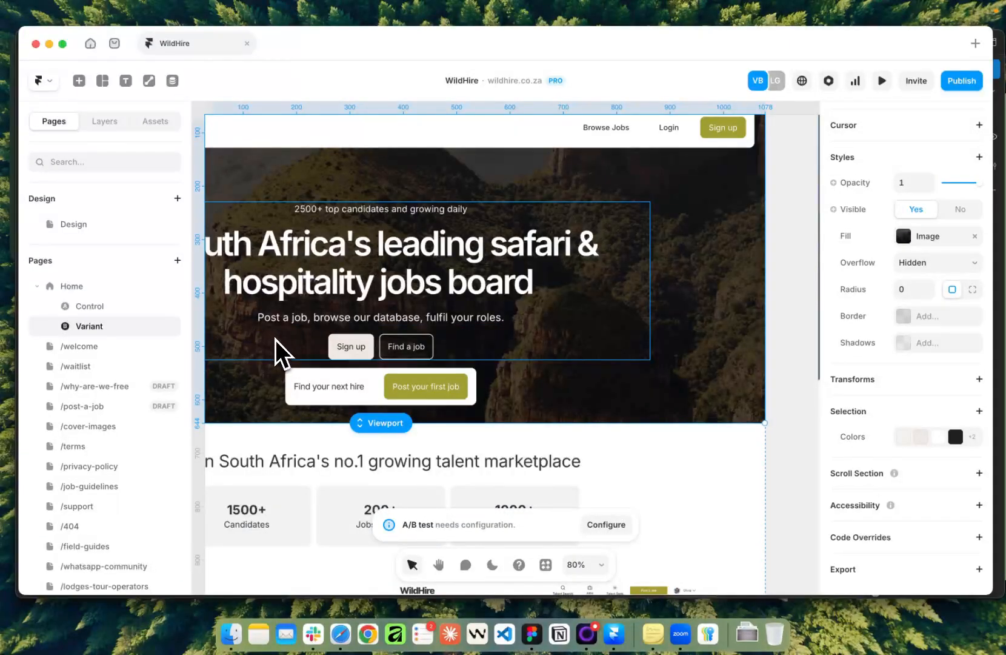
Check the Tracking ID of the Control hero's Post a job for free button and examine the Variant hero's properties
{"action": "left_click", "coordinate": [105, 306]}
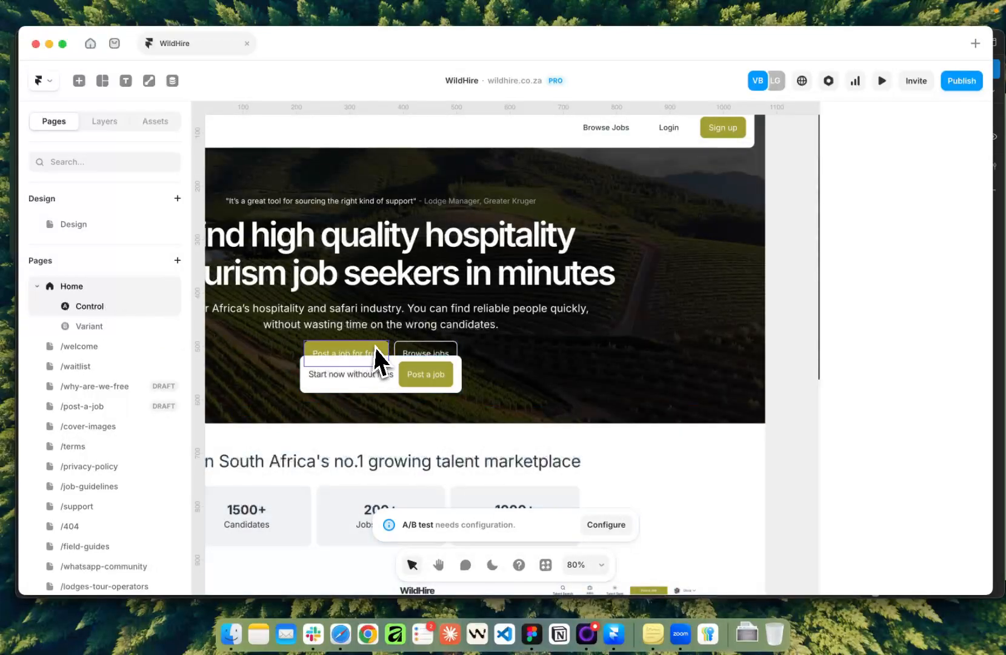
{"action": "left_click", "coordinate": [376, 355]}
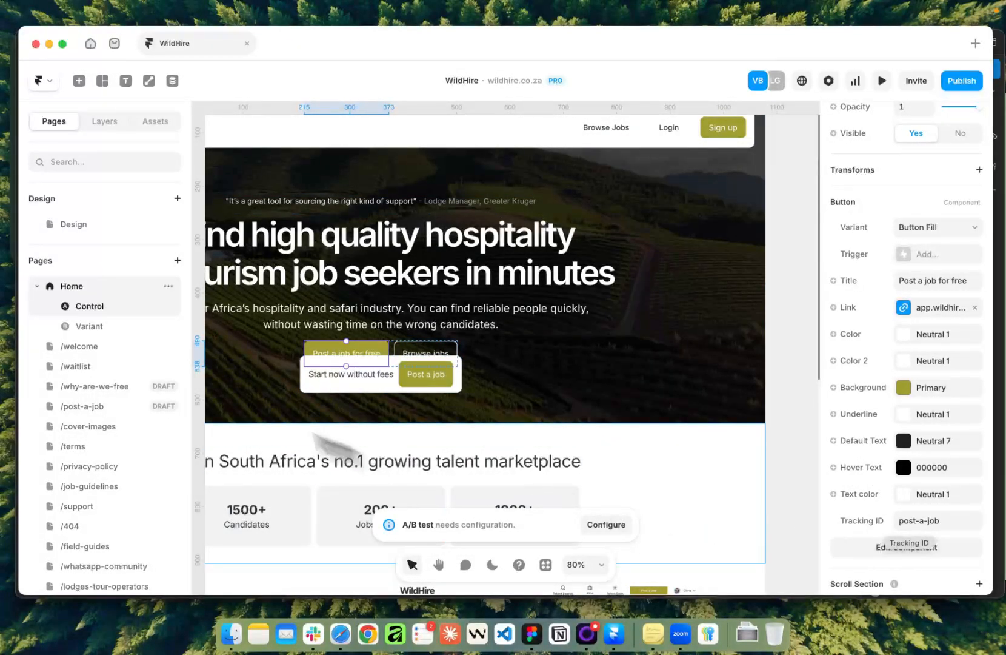
{"action": "left_click", "coordinate": [130, 328]}
{"action": "scroll", "coordinate": [909, 448], "scroll_direction": "down", "scroll_amount": 3}
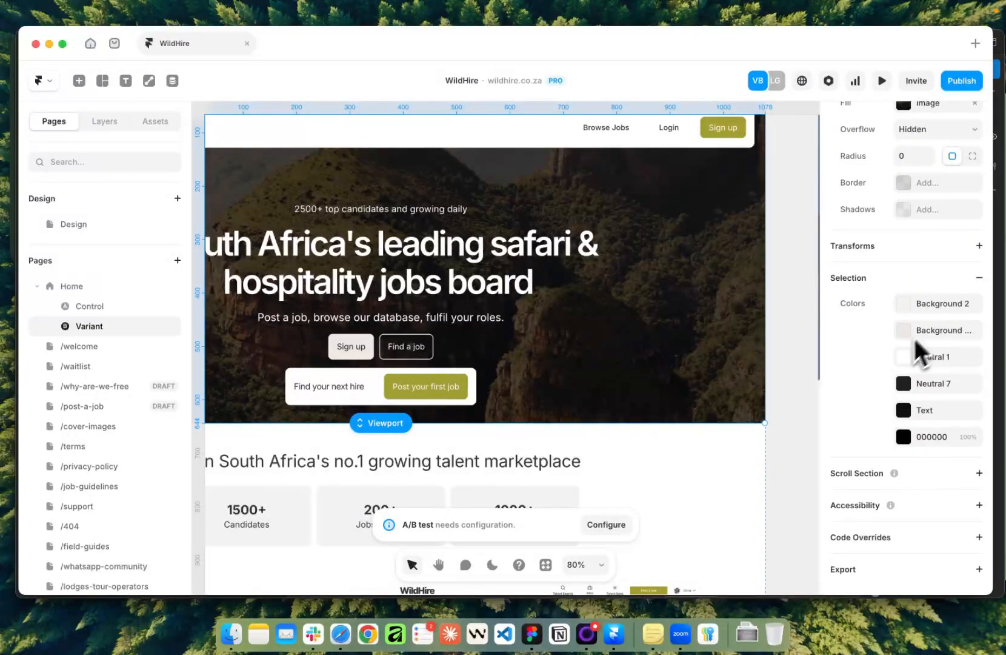
{"action": "scroll", "coordinate": [917, 349], "scroll_direction": "up", "scroll_amount": 4}
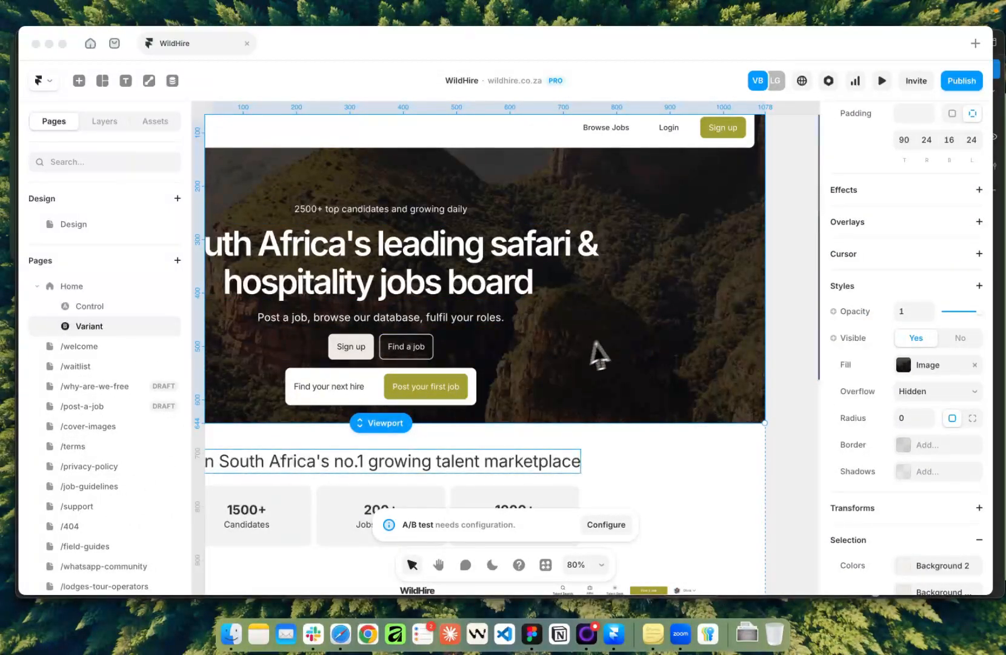
{"action": "scroll", "coordinate": [387, 341], "scroll_direction": "left", "scroll_amount": 2}
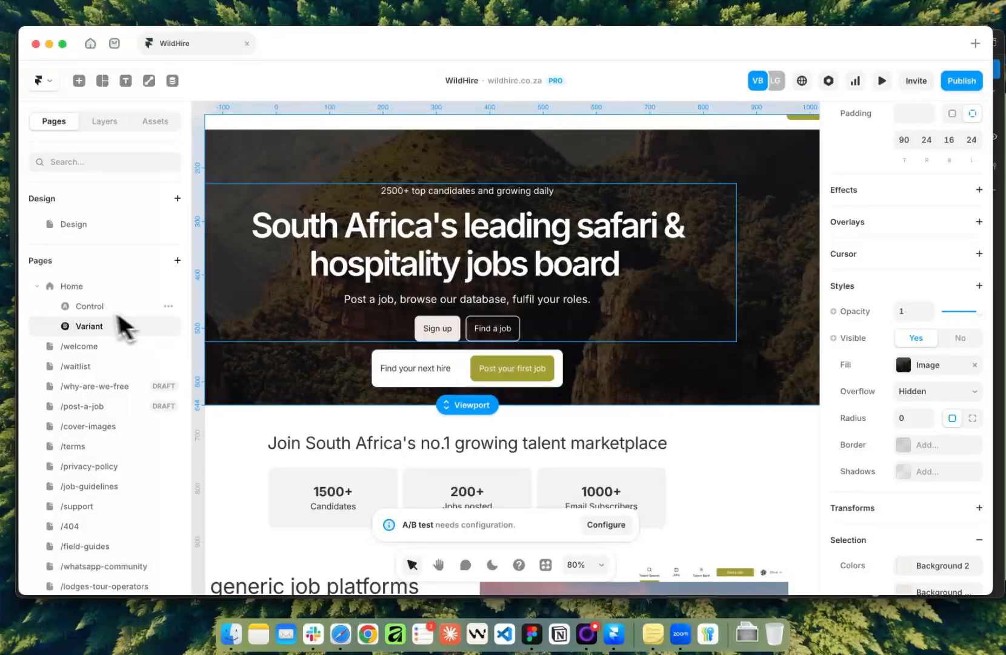
{"action": "left_click", "coordinate": [91, 305]}
{"action": "left_click", "coordinate": [117, 331]}
{"action": "scroll", "coordinate": [858, 385], "scroll_direction": "down", "scroll_amount": 4}
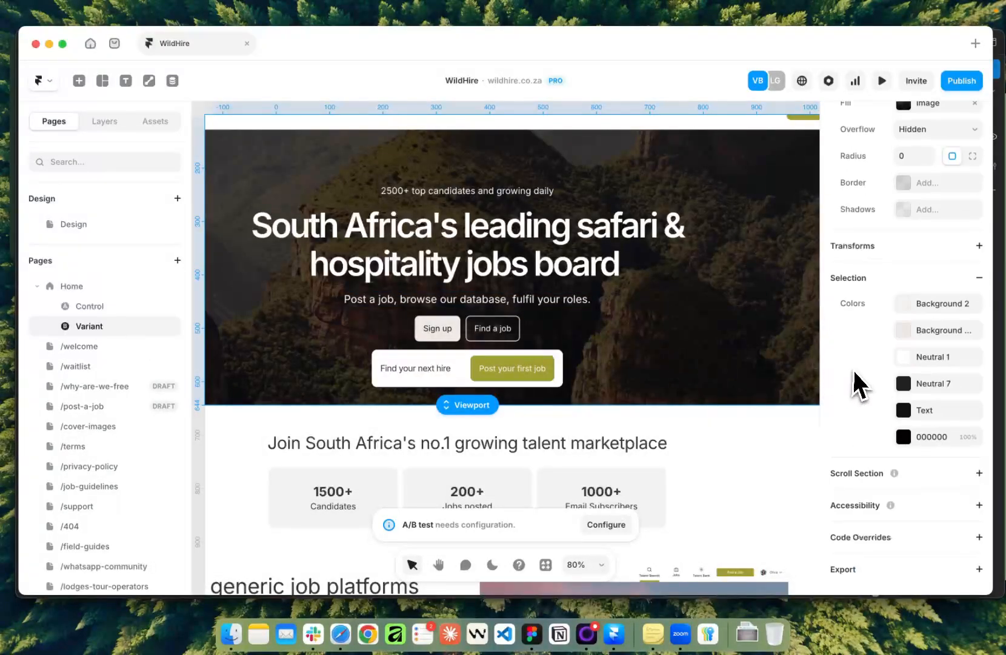
{"action": "scroll", "coordinate": [928, 442], "scroll_direction": "up", "scroll_amount": 3}
Copy the Variant Sign up button's Tracking ID, signup-wildhire, to the Control hero's Post a job for free button
{"action": "left_click", "coordinate": [438, 328]}
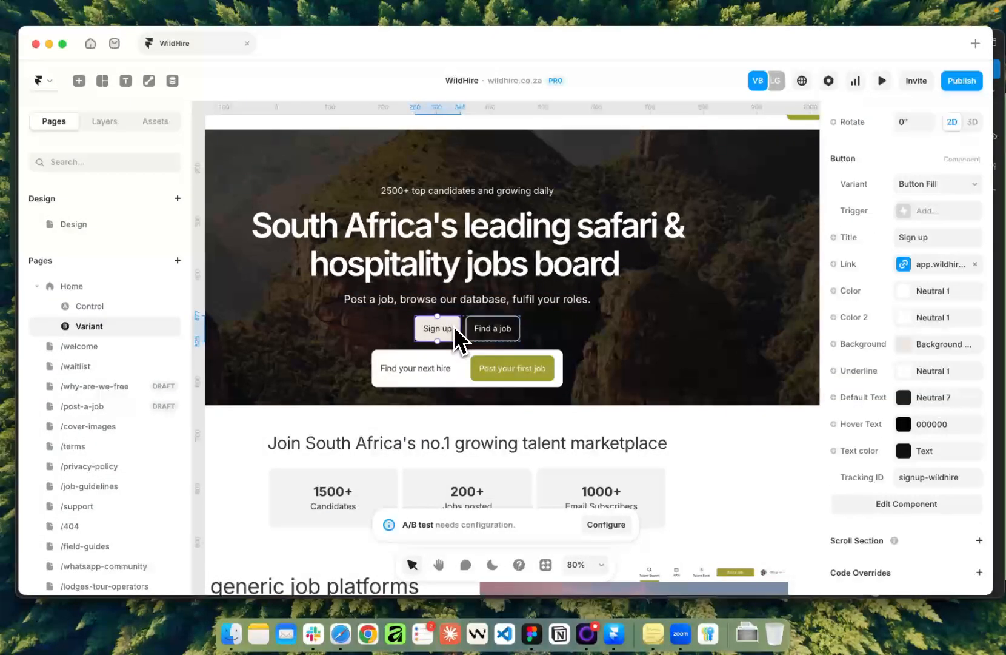
{"action": "left_click", "coordinate": [928, 477]}
{"action": "key", "text": "super+c"}
{"action": "left_click", "coordinate": [98, 307]}
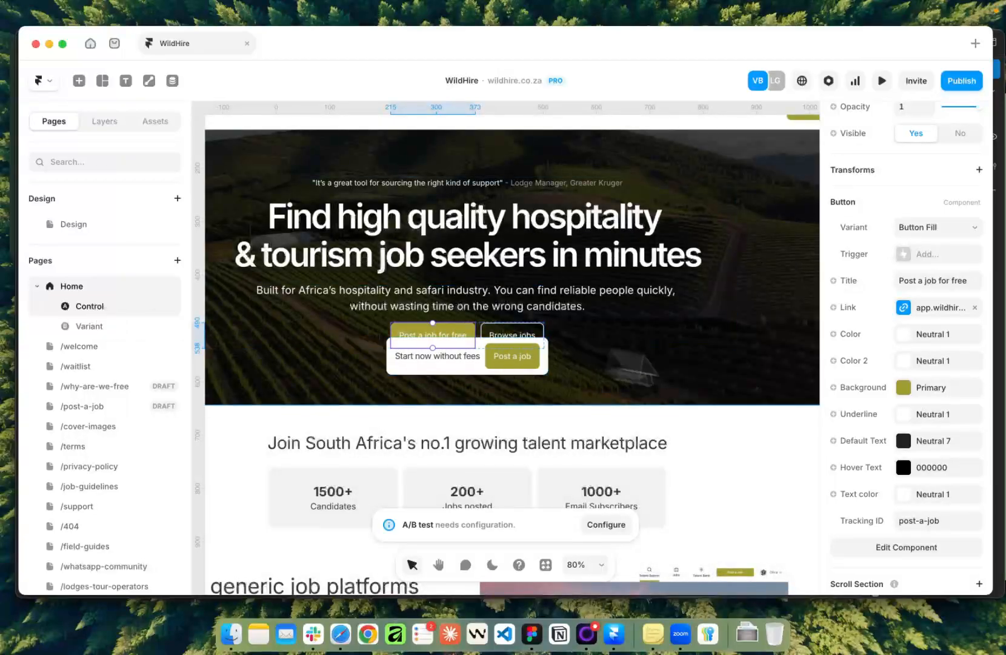
{"action": "left_click", "coordinate": [940, 521]}
{"action": "key", "text": "super+v"}
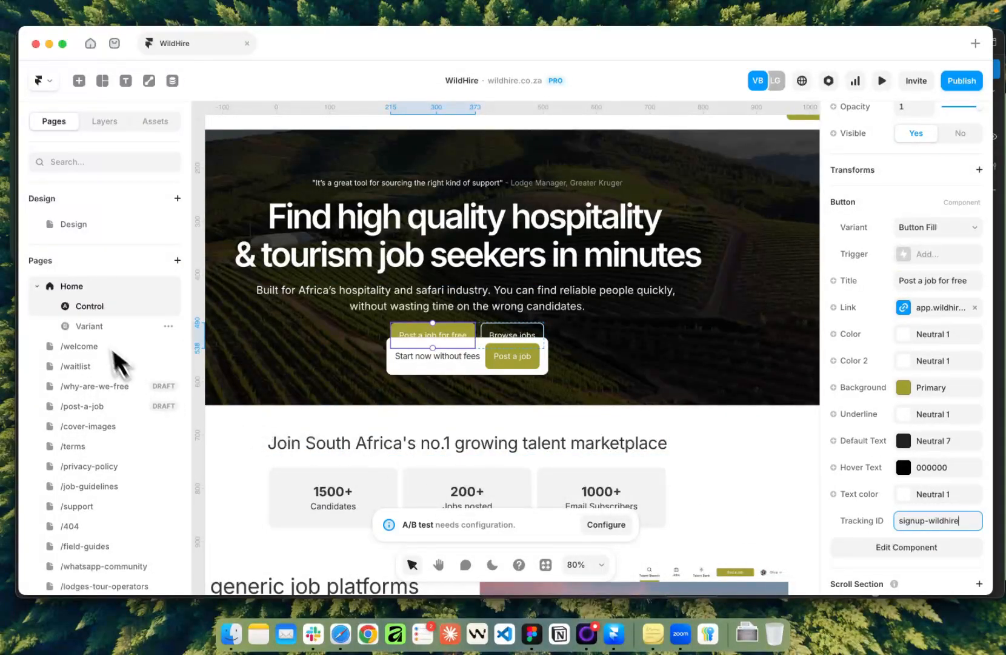
Copy the Control Browse jobs button's Tracking ID, browse-jobs, to the Variant hero's Find a job button
{"action": "left_click", "coordinate": [519, 336]}
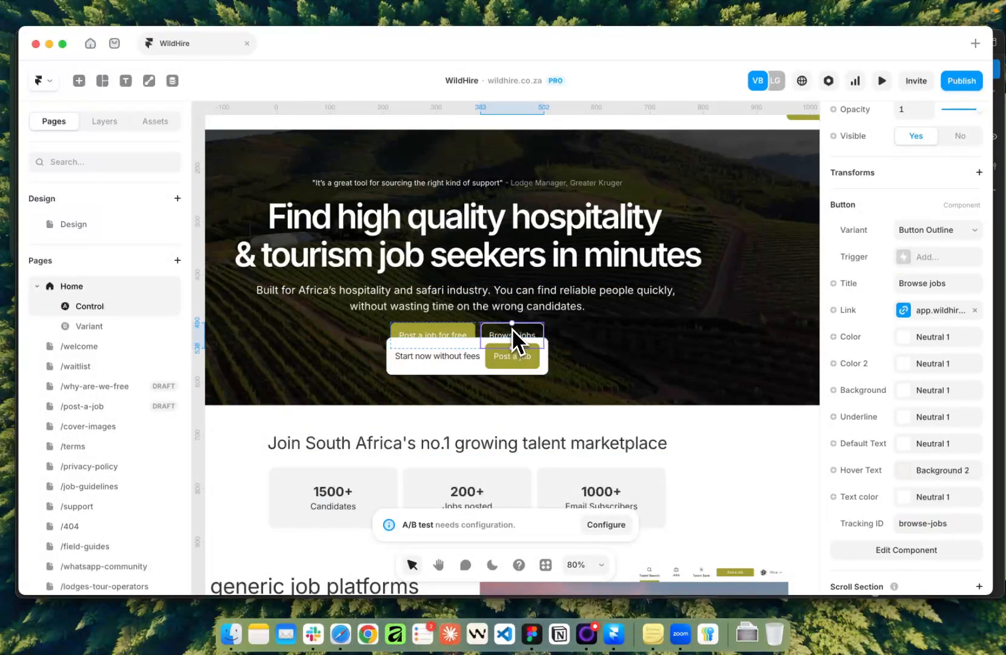
{"action": "left_click", "coordinate": [957, 528]}
{"action": "key", "text": "super+c"}
{"action": "left_click", "coordinate": [97, 326]}
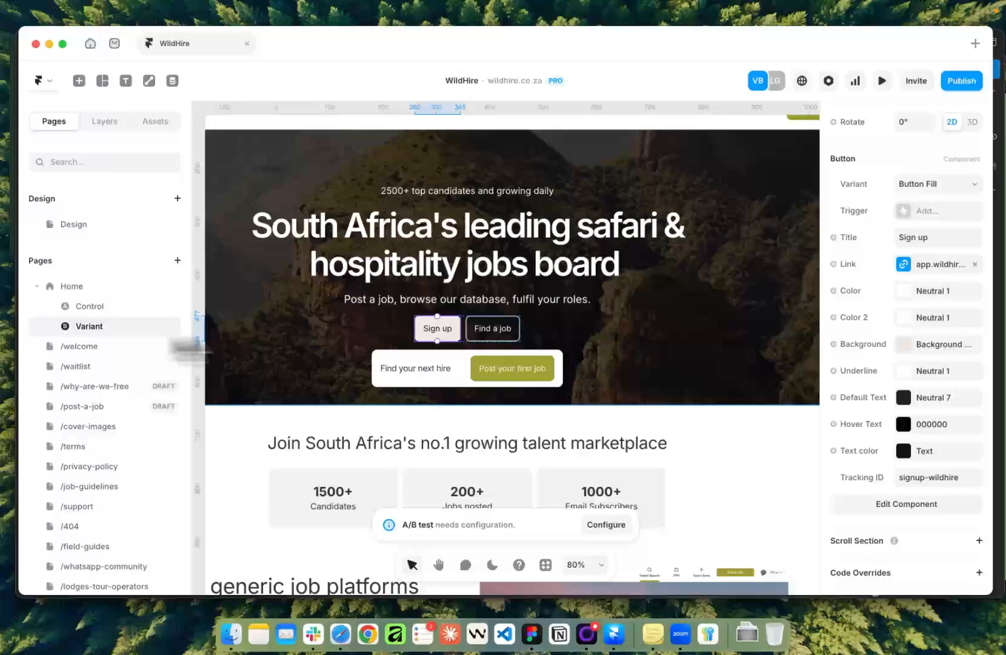
{"action": "left_click", "coordinate": [496, 322]}
{"action": "left_click", "coordinate": [933, 444]}
{"action": "key", "text": "super+v"}
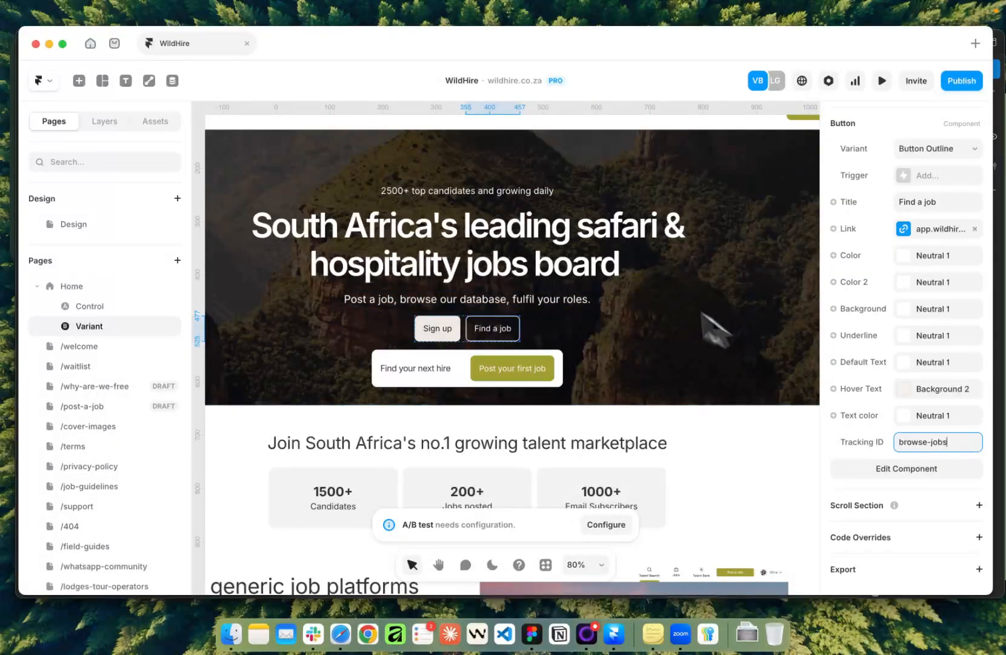
{"action": "left_click", "coordinate": [633, 276]}
{"action": "left_click", "coordinate": [633, 436]}
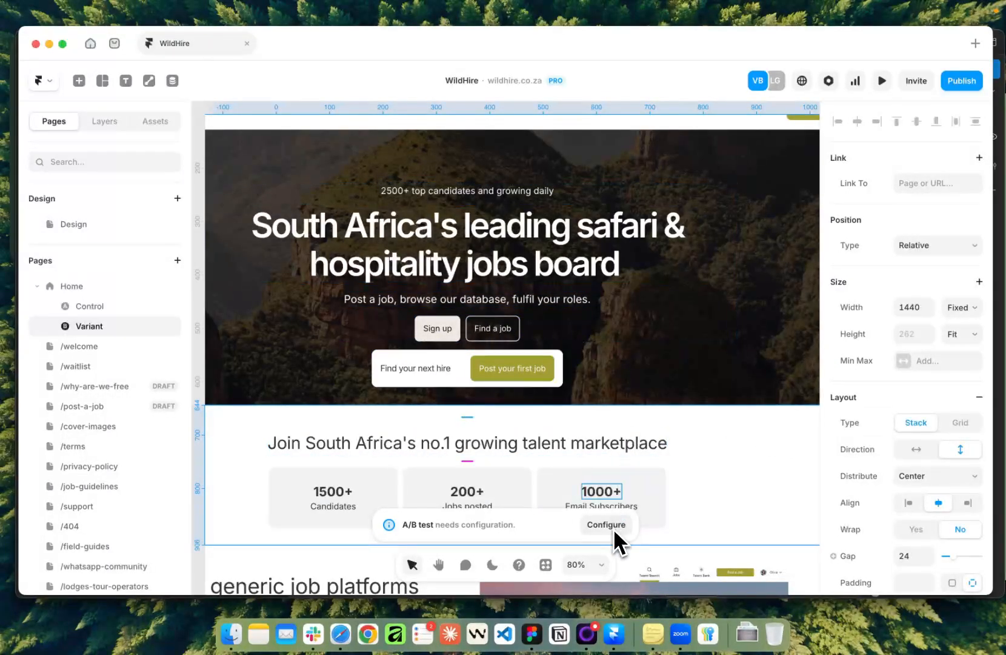
In the A/B test configuration, add a Click step, name it Sign Up and set its tracking to signup-wildhire
{"action": "left_click", "coordinate": [614, 529]}
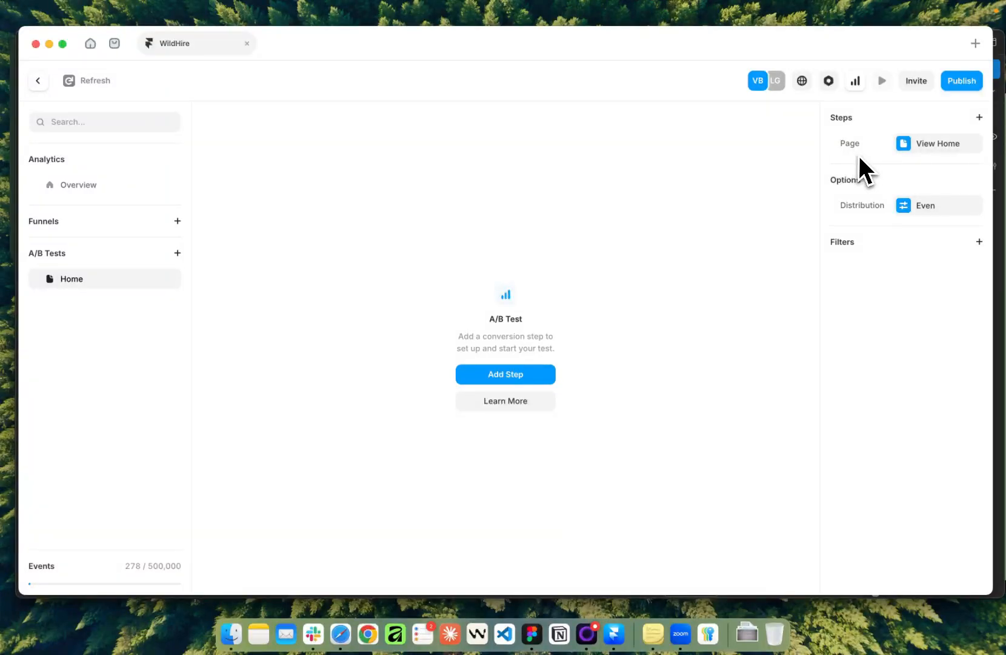
{"action": "left_click", "coordinate": [979, 118]}
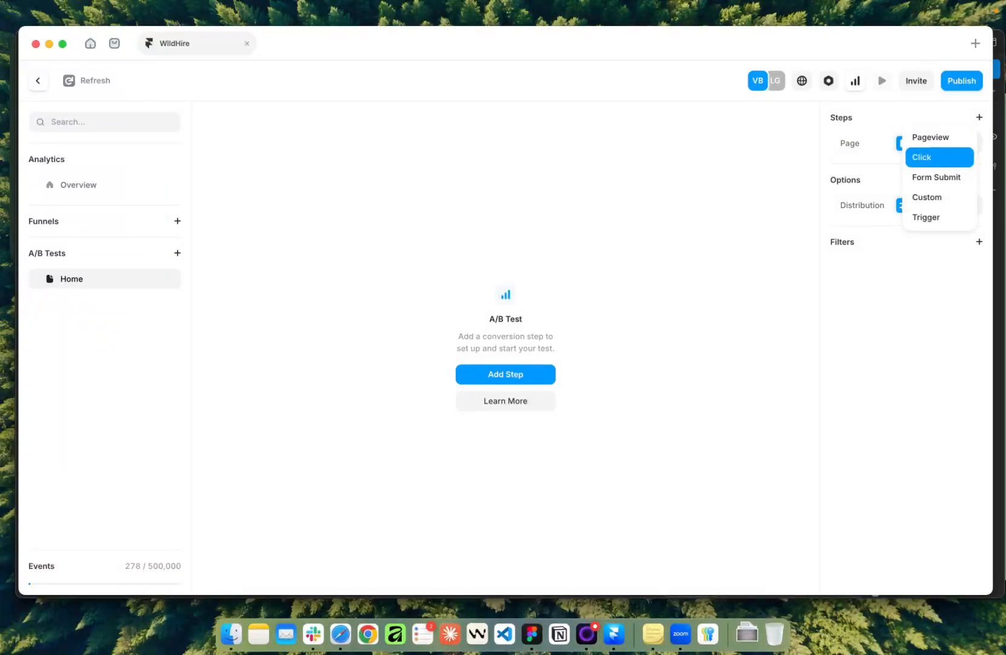
{"action": "left_click", "coordinate": [951, 161]}
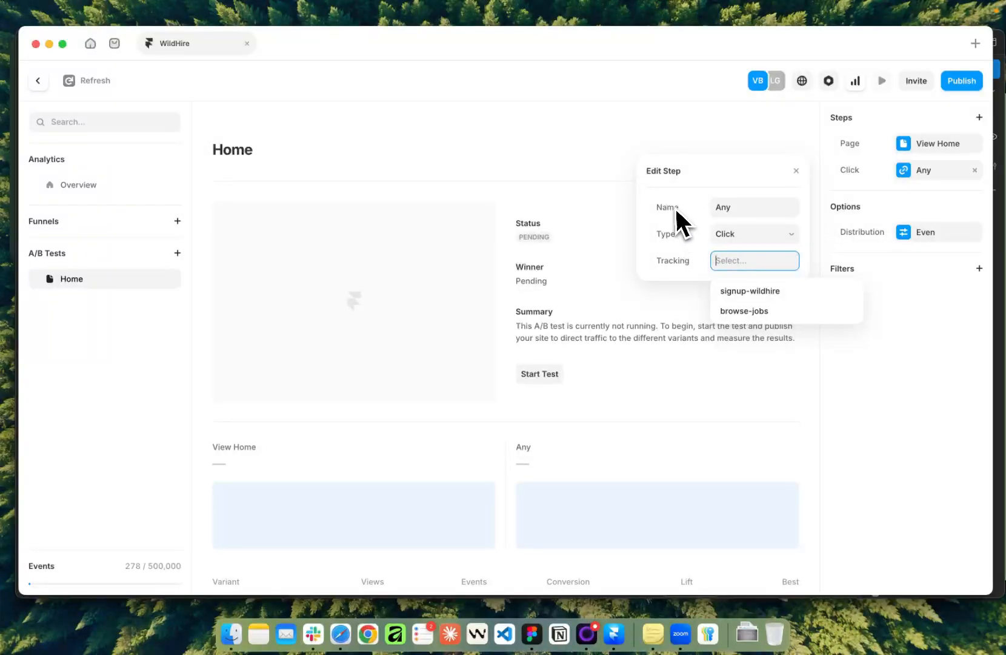
{"action": "left_click", "coordinate": [749, 213]}
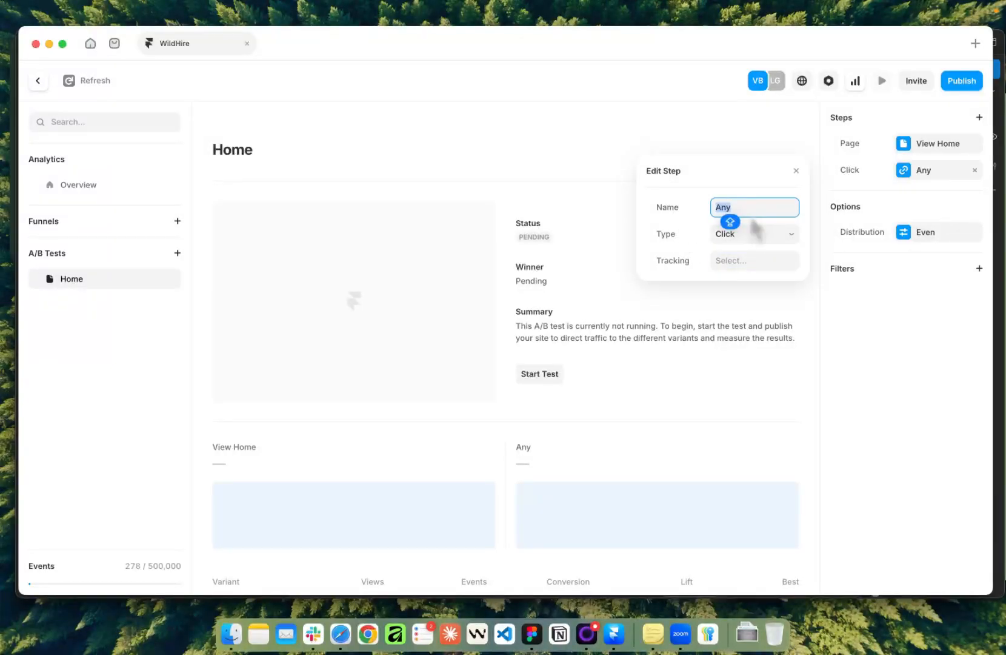
{"action": "type", "text": "Sign Up"}
{"action": "key", "text": "Return"}
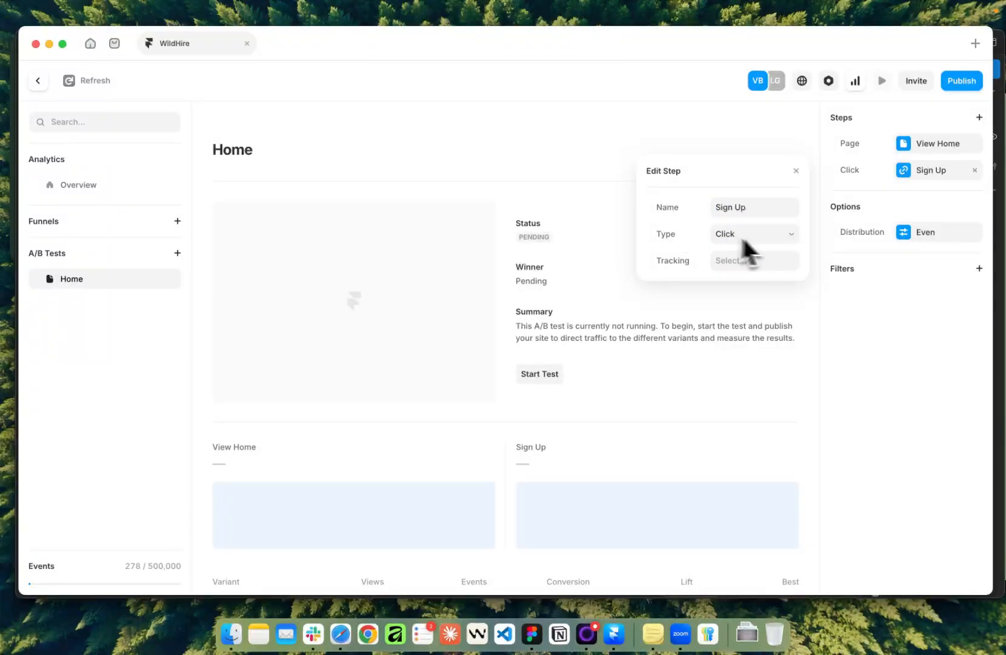
{"action": "left_click", "coordinate": [746, 267]}
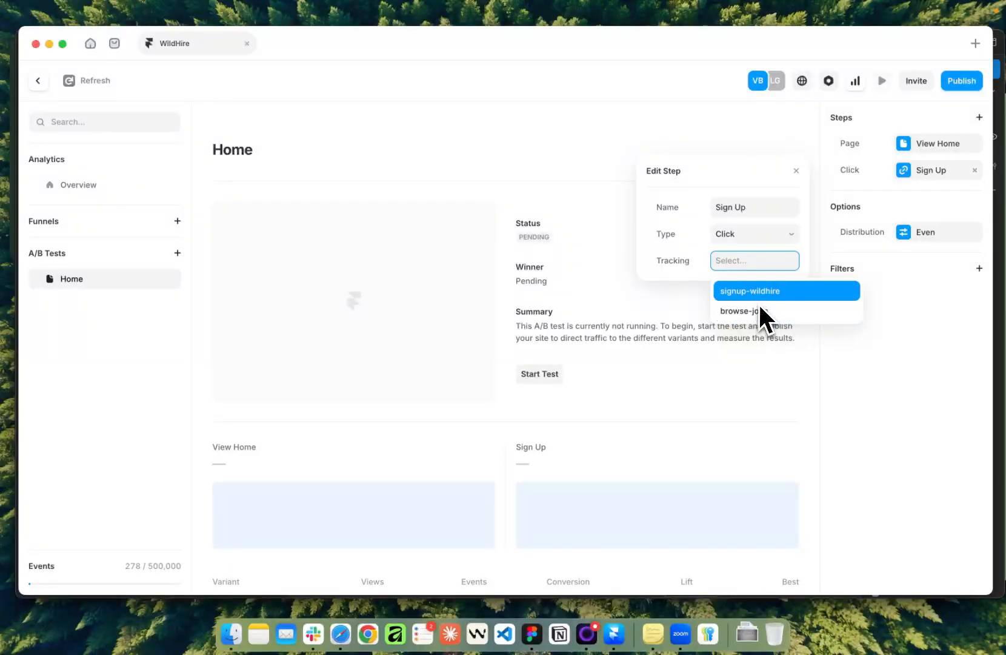
{"action": "left_click", "coordinate": [757, 296]}
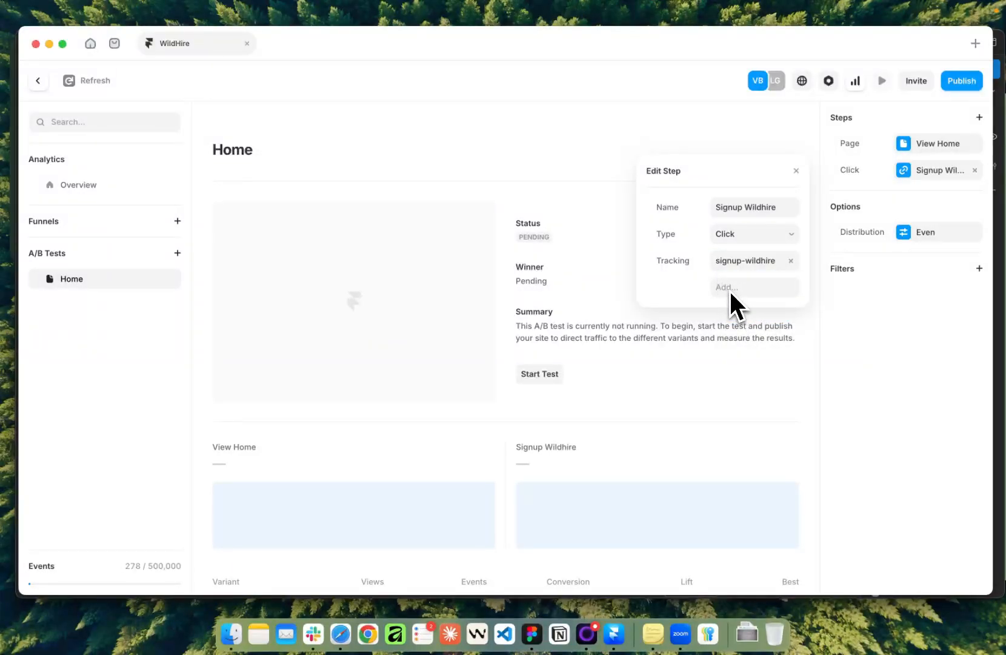
Try adding browse-jobs as a second tracking ID to the Click step, remove it and close the step settings
{"action": "left_click", "coordinate": [735, 289]}
{"action": "left_click", "coordinate": [744, 316]}
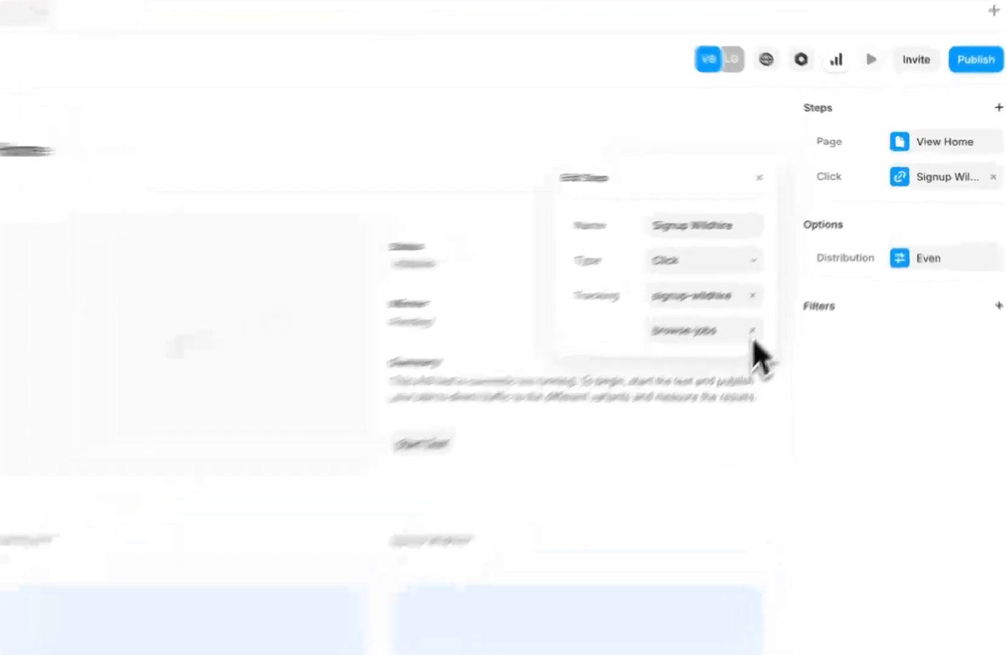
{"action": "left_click", "coordinate": [791, 288]}
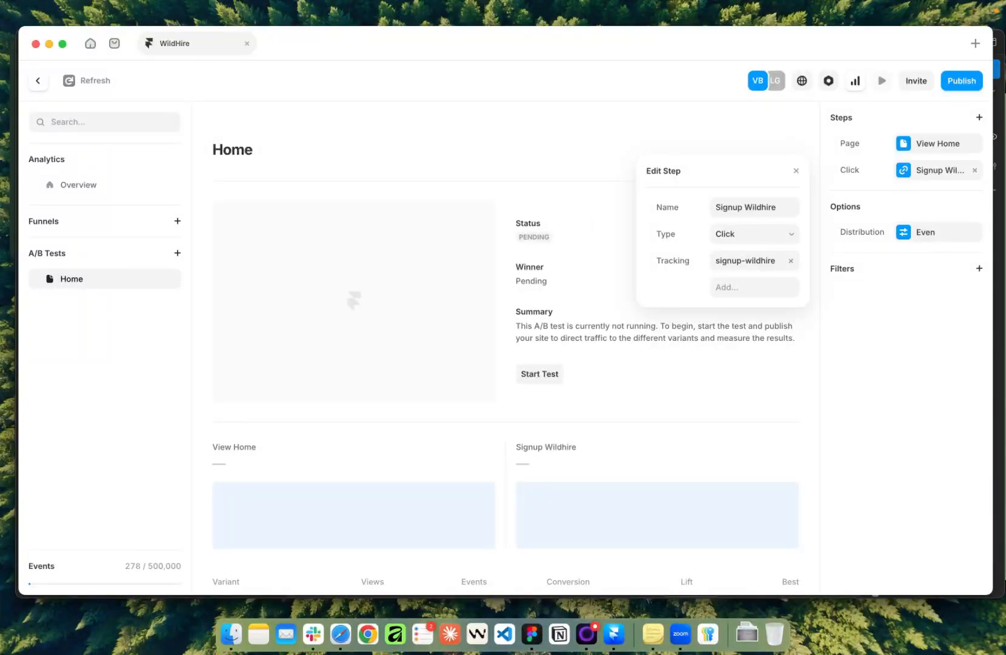
{"action": "left_click", "coordinate": [585, 155]}
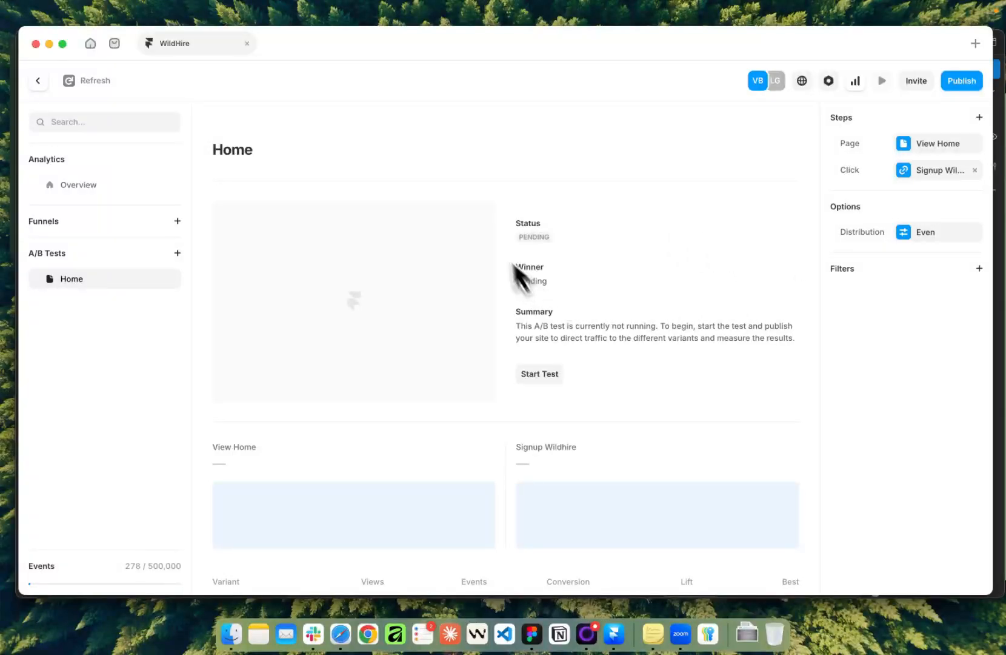
Try a custom traffic distribution between Control and Variant, and reset the distribution to Even
{"action": "scroll", "coordinate": [534, 340], "scroll_direction": "down", "scroll_amount": 3}
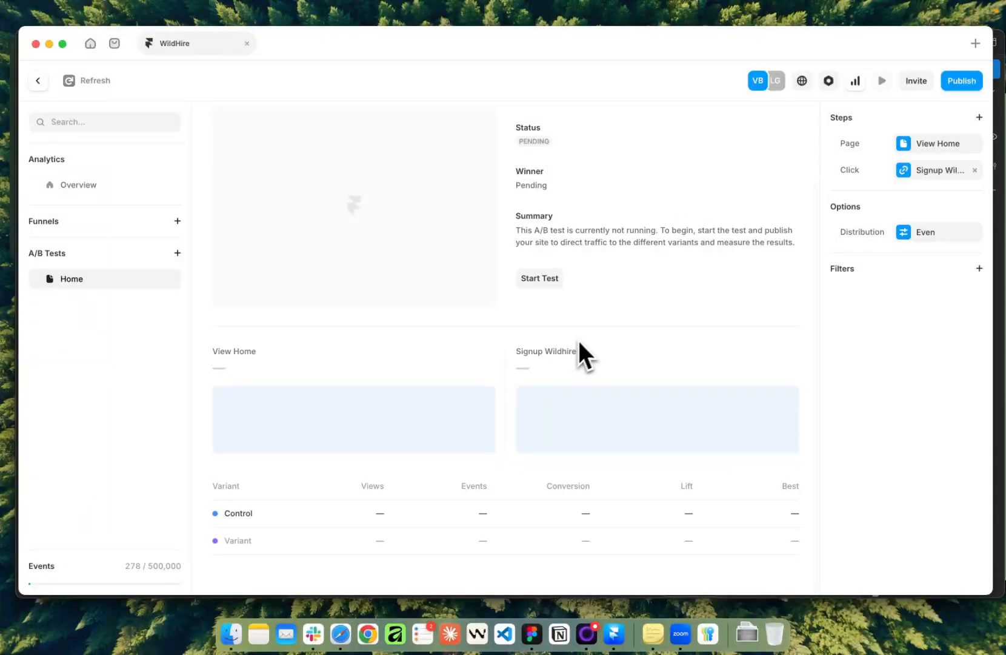
{"action": "scroll", "coordinate": [576, 394], "scroll_direction": "up", "scroll_amount": 3}
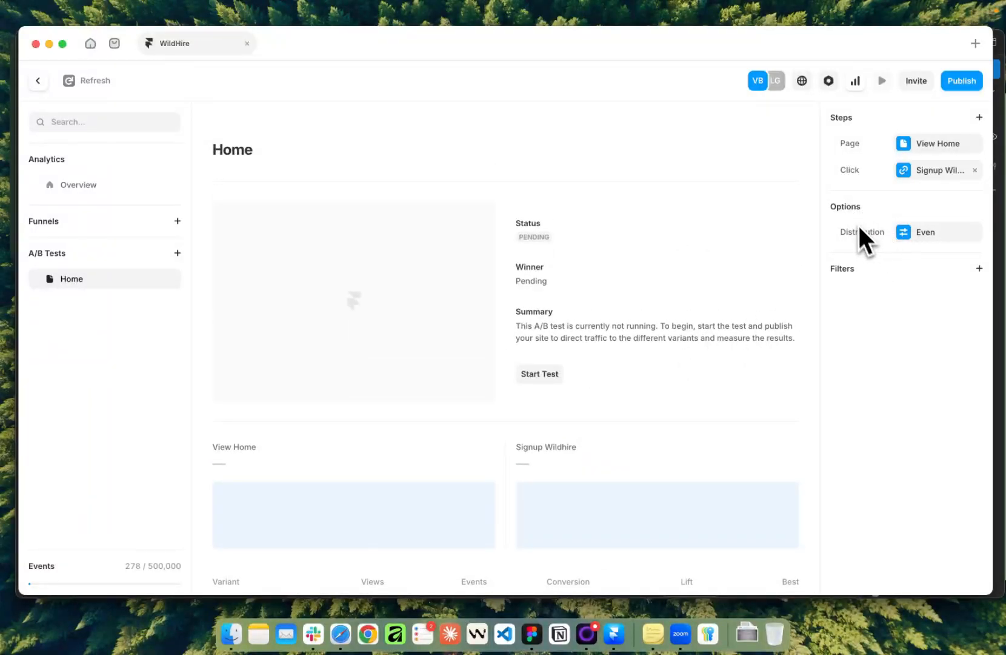
{"action": "left_click", "coordinate": [918, 237]}
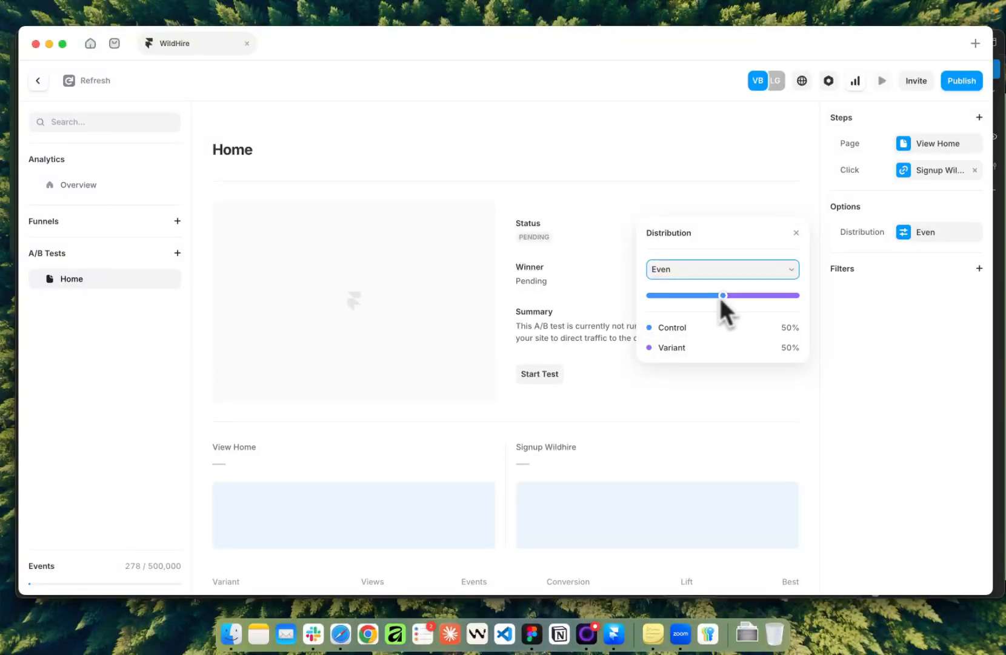
{"action": "left_click_drag", "start_coordinate": [722, 296], "coordinate": [708, 297]}
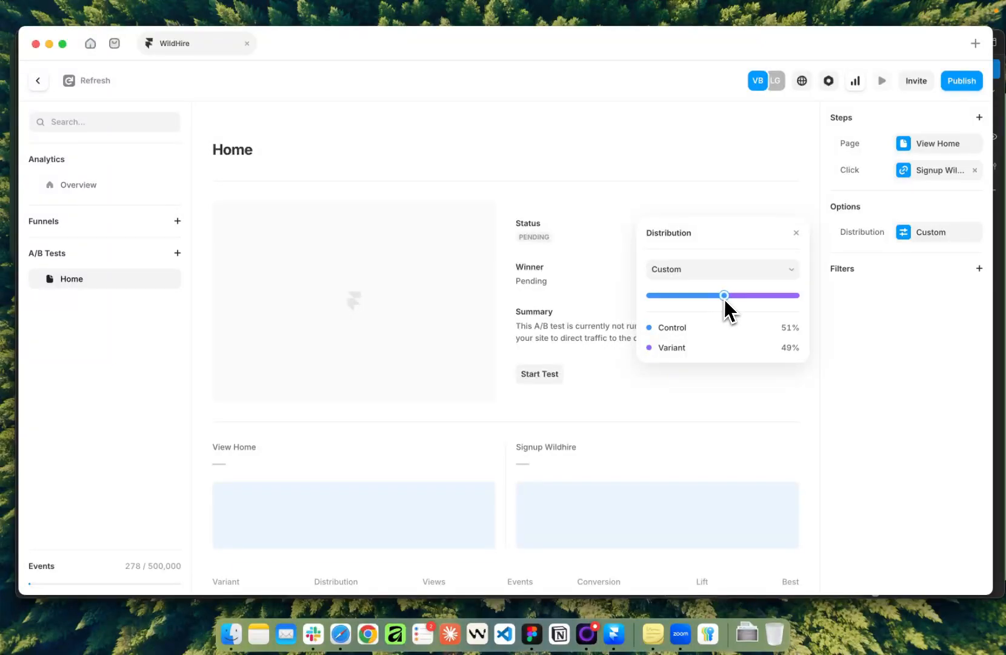
{"action": "left_click_drag", "start_coordinate": [725, 299], "coordinate": [692, 300]}
{"action": "left_click_drag", "start_coordinate": [718, 301], "coordinate": [722, 304]}
{"action": "left_click", "coordinate": [723, 269]}
{"action": "left_click", "coordinate": [719, 256]}
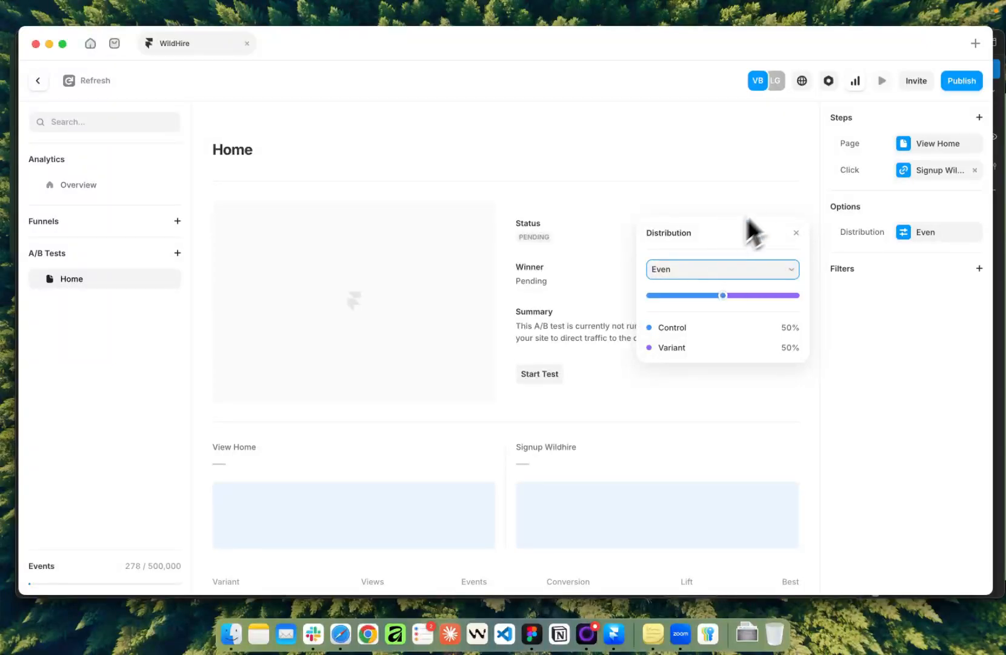
{"action": "left_click", "coordinate": [775, 197]}
{"action": "left_click", "coordinate": [846, 268]}
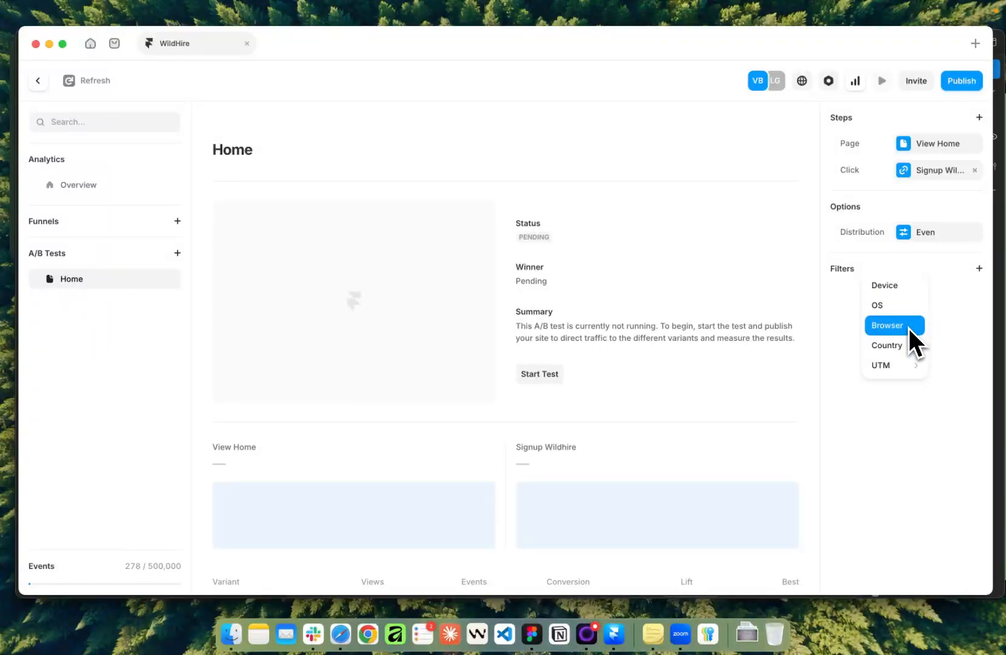
{"action": "mouse_move", "coordinate": [902, 368]}
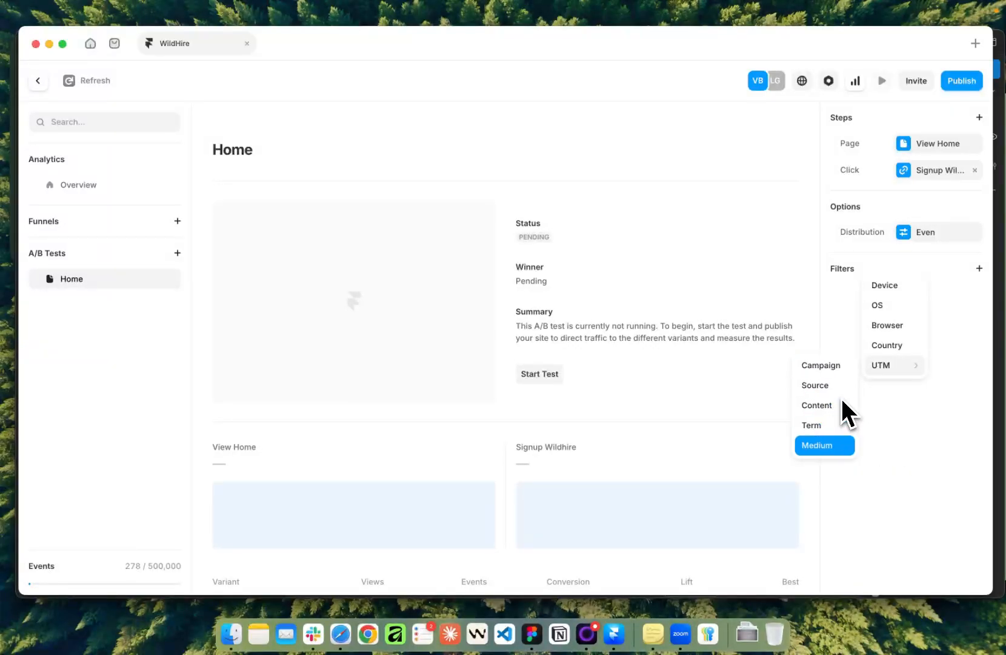
{"action": "left_click", "coordinate": [885, 451]}
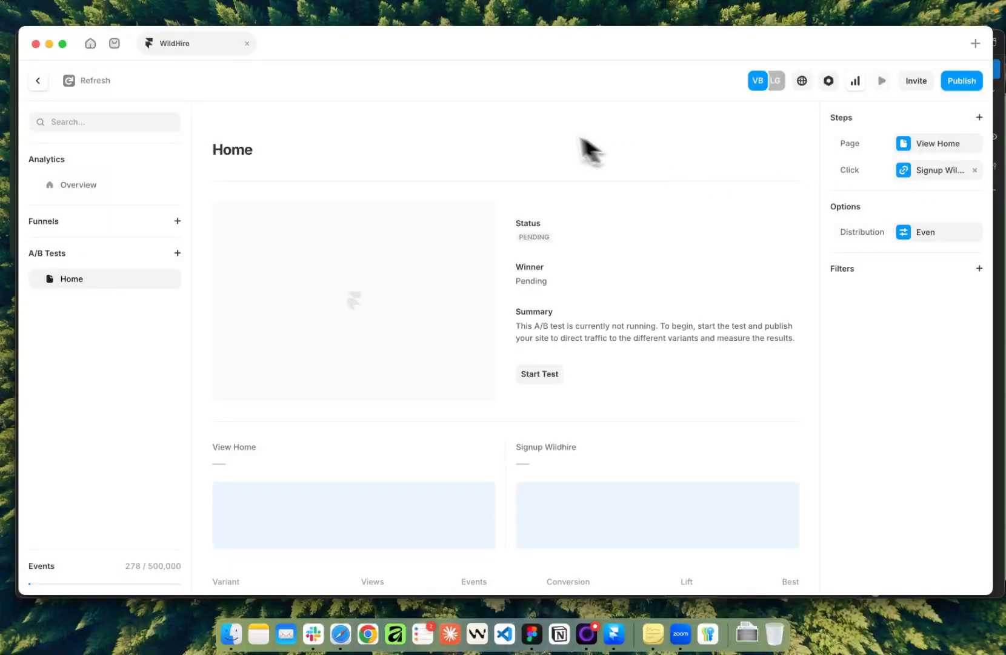
Return to the canvas, open the Home page's Variant and set the Tablet hero headline's font size to 56 px
{"action": "left_click", "coordinate": [38, 83]}
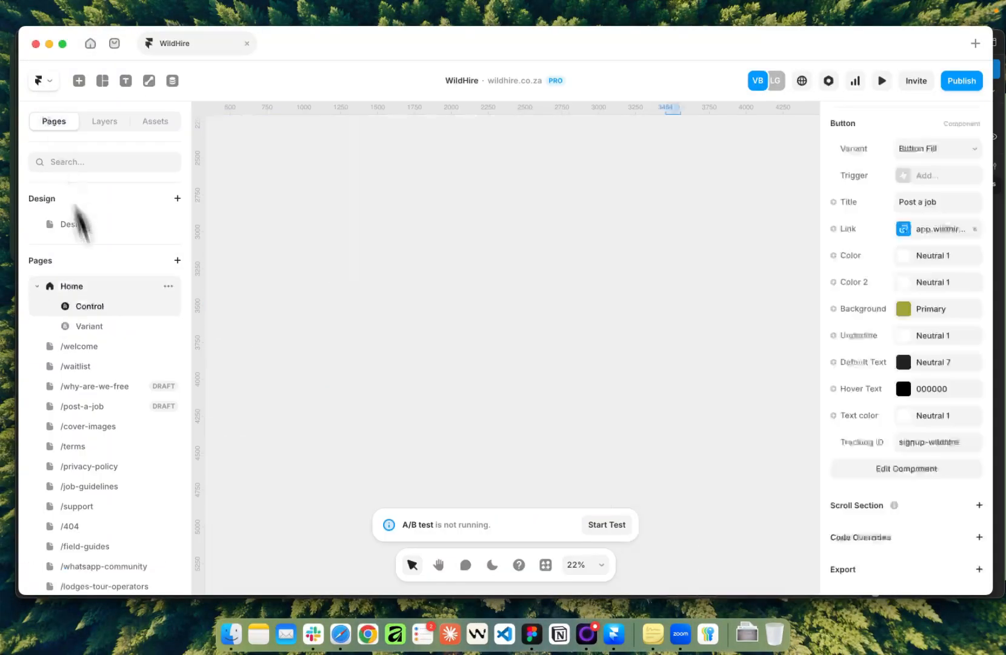
{"action": "scroll", "coordinate": [427, 482], "scroll_direction": "up", "scroll_amount": 10}
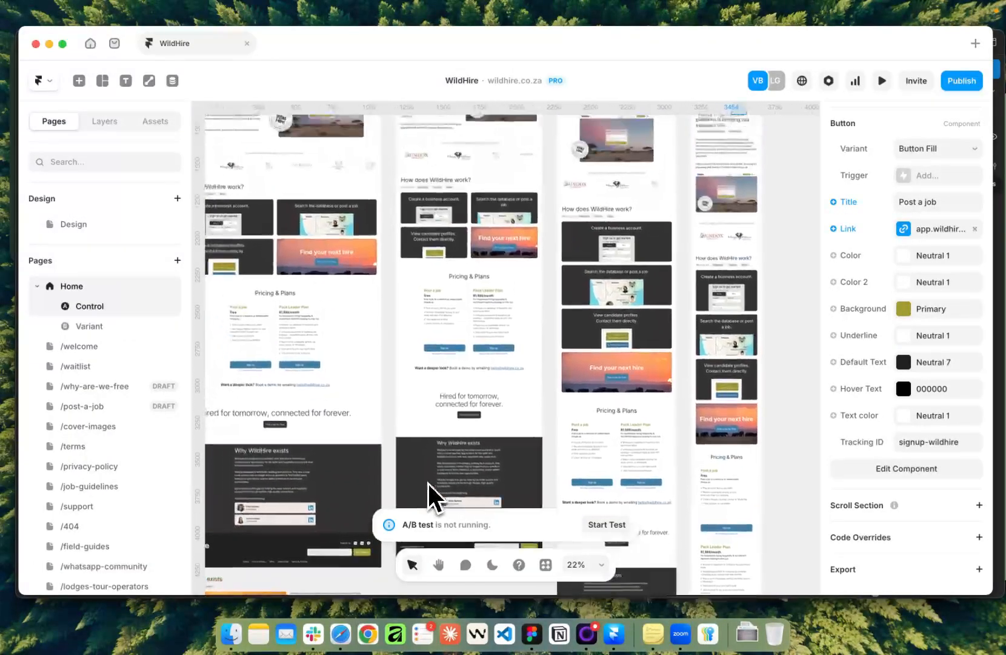
{"action": "scroll", "coordinate": [388, 412], "scroll_direction": "left", "scroll_amount": 3}
{"action": "scroll", "coordinate": [349, 340], "scroll_direction": "up", "scroll_amount": 5}
{"action": "left_click", "coordinate": [113, 327]}
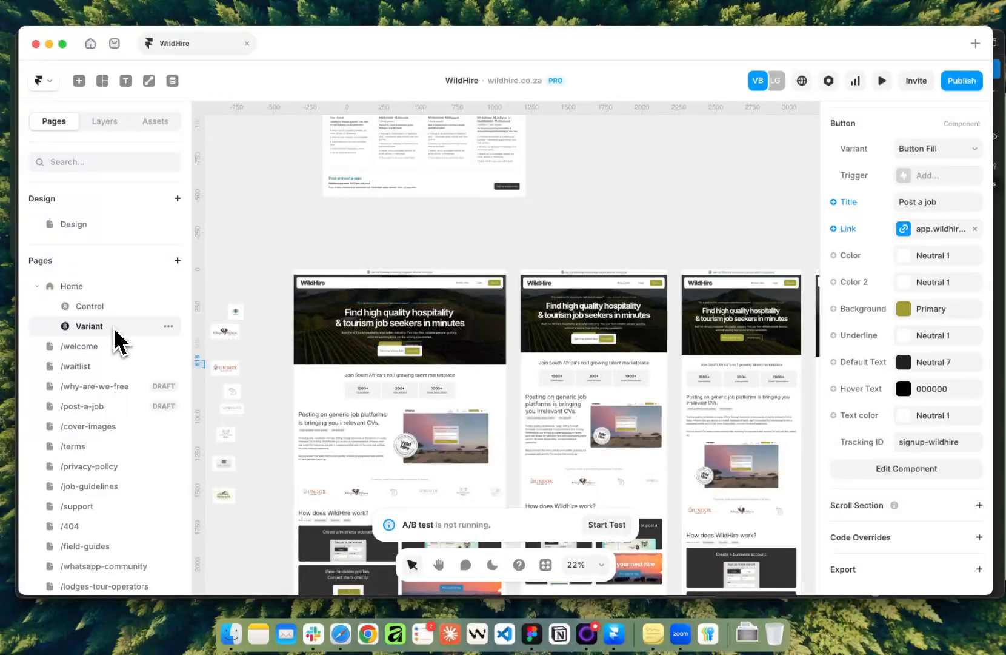
{"action": "scroll", "coordinate": [428, 314], "scroll_direction": "right", "scroll_amount": 6}
{"action": "left_click", "coordinate": [568, 342]}
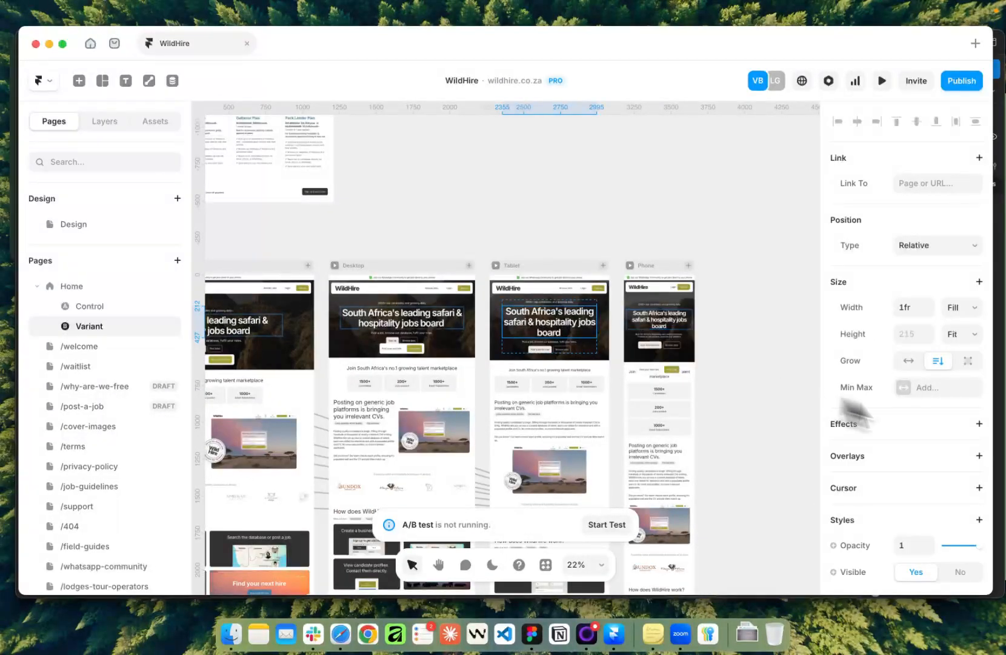
{"action": "left_click", "coordinate": [915, 418]}
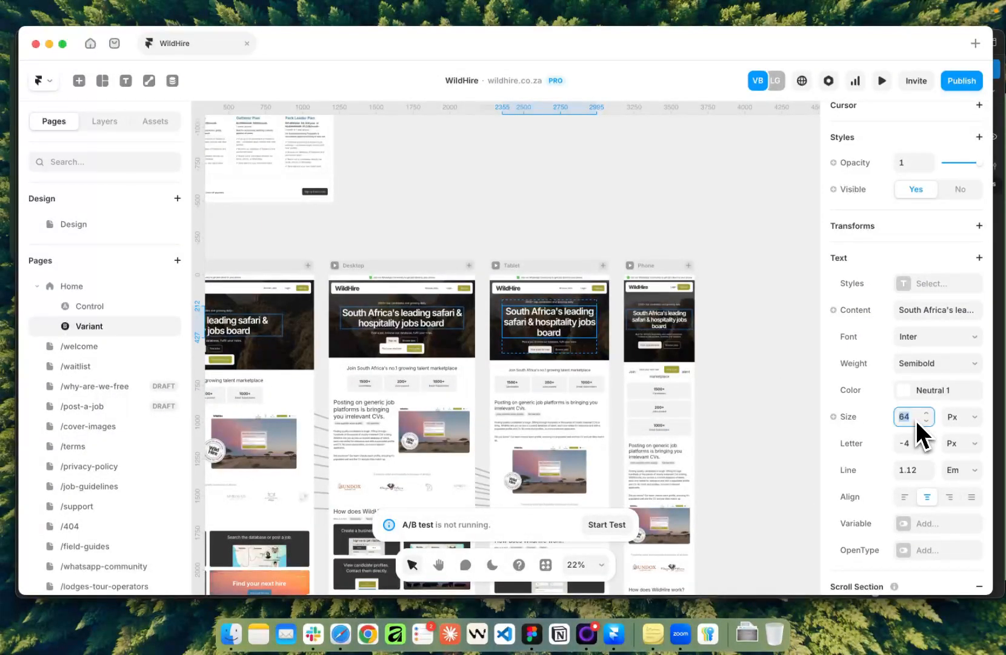
{"action": "type", "text": "56"}
{"action": "left_click", "coordinate": [602, 215]}
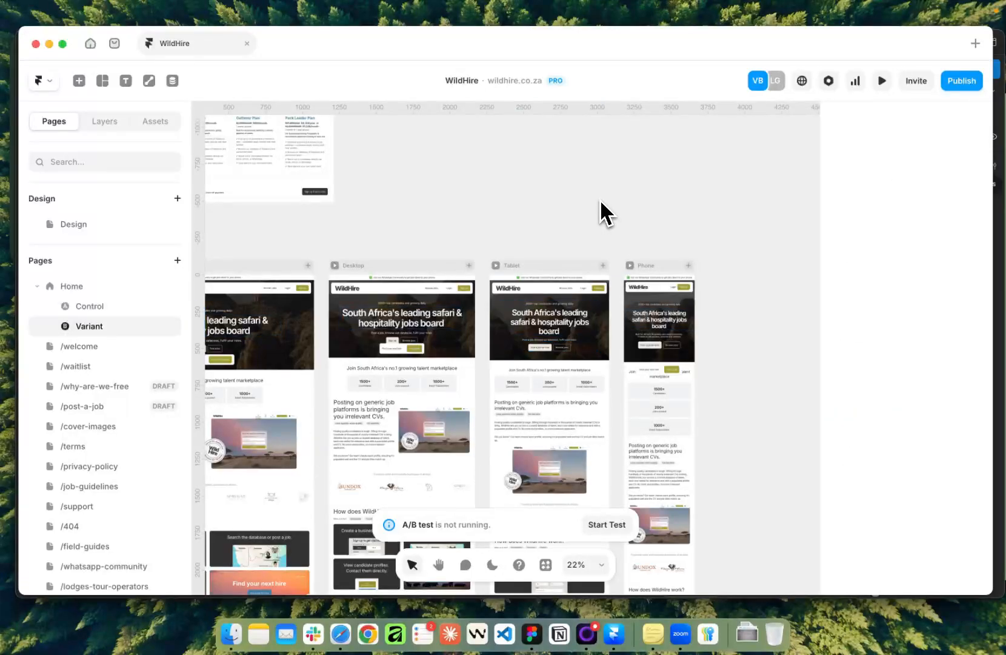
Switch to the Home page's Control version, start the A/B test and confirm it so the website is published
{"action": "scroll", "coordinate": [533, 345], "scroll_direction": "up", "scroll_amount": 1}
{"action": "scroll", "coordinate": [525, 346], "scroll_direction": "up", "scroll_amount": 1}
{"action": "scroll", "coordinate": [526, 351], "scroll_direction": "left", "scroll_amount": 4}
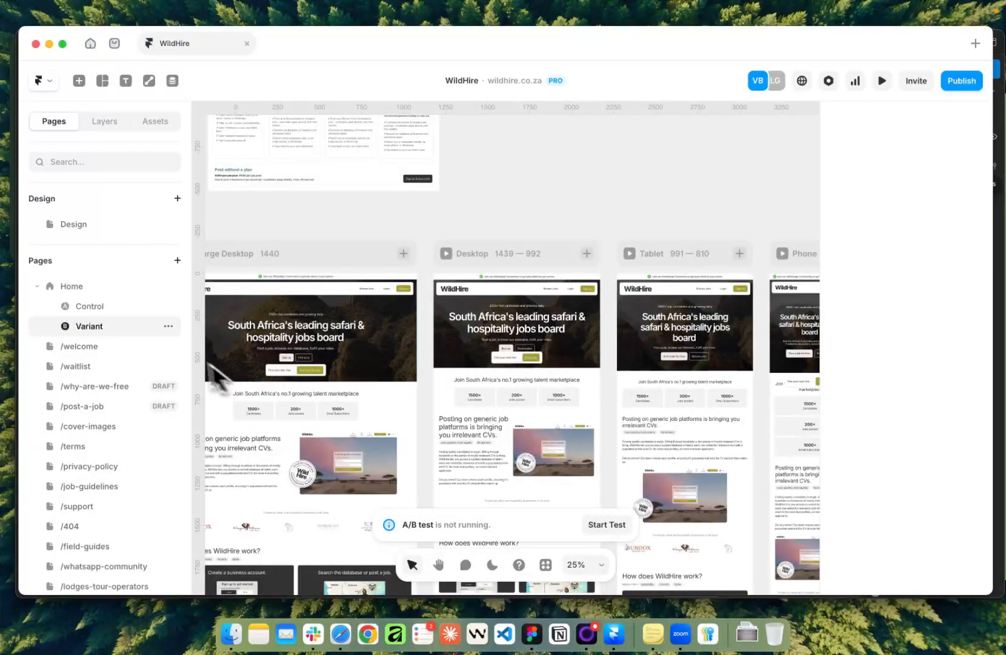
{"action": "left_click_drag", "start_coordinate": [135, 325], "coordinate": [309, 262]}
{"action": "left_click", "coordinate": [123, 311]}
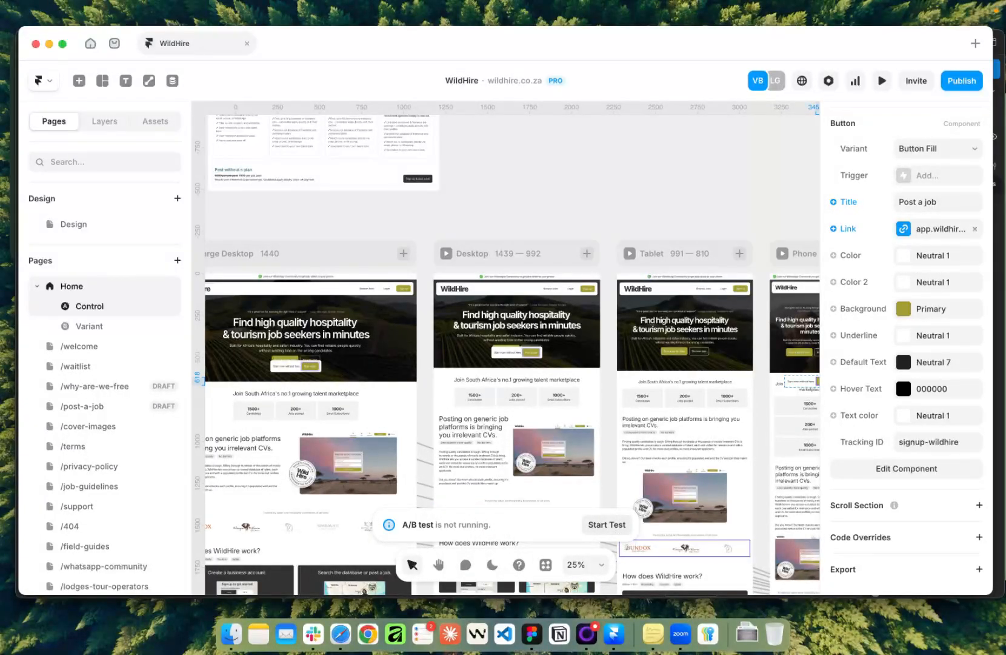
{"action": "left_click", "coordinate": [609, 525]}
{"action": "left_click", "coordinate": [542, 364]}
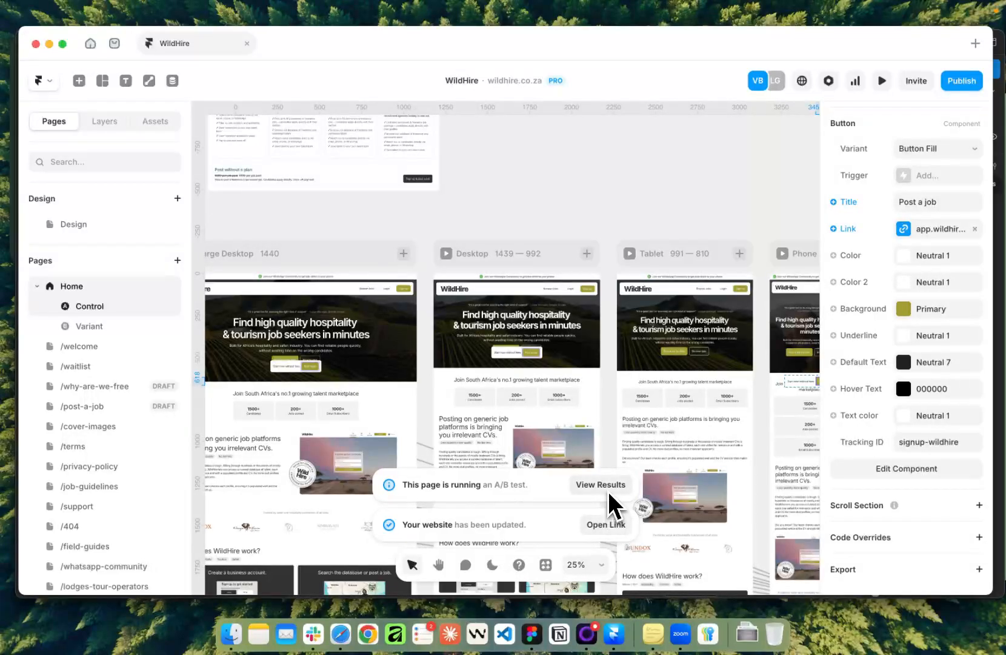
Open the running A/B test's results and examine its status, summary, conversion steps and the Control and Variant table
{"action": "left_click", "coordinate": [607, 489]}
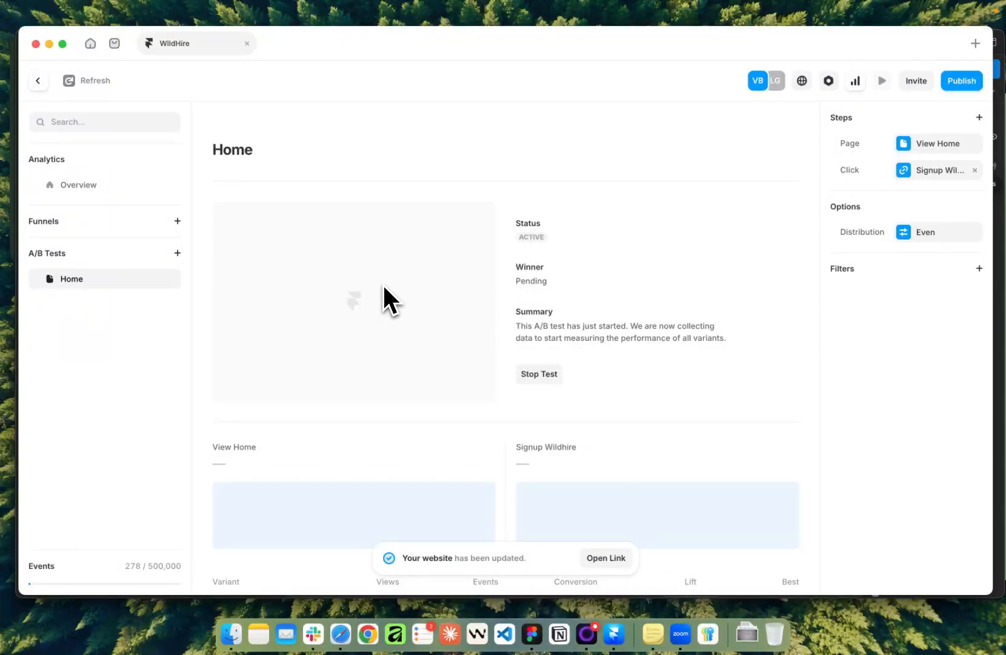
{"action": "scroll", "coordinate": [572, 283], "scroll_direction": "down", "scroll_amount": 3}
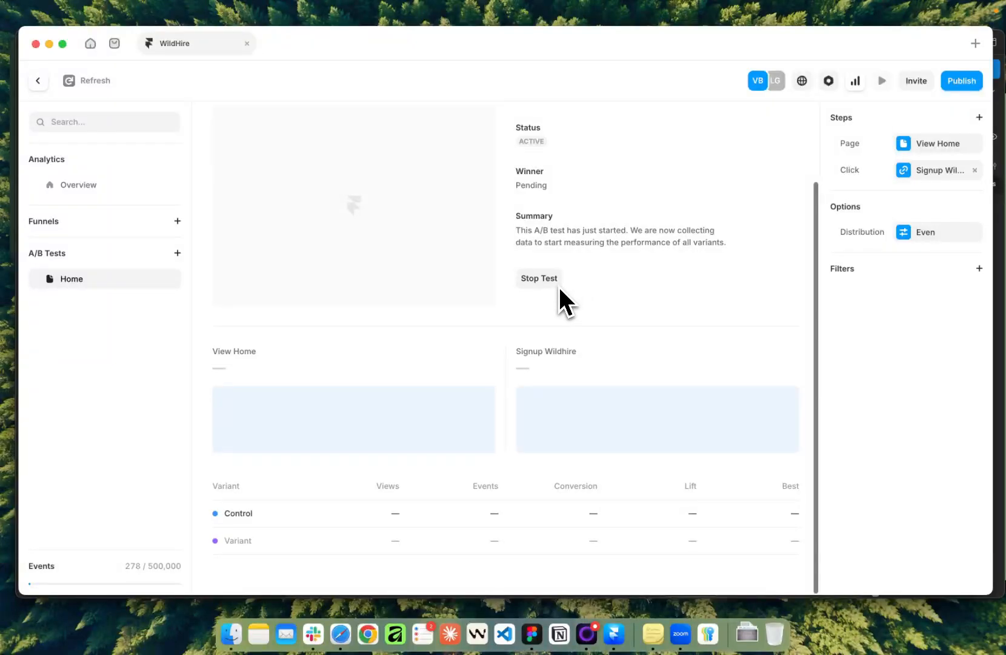
{"action": "scroll", "coordinate": [660, 302], "scroll_direction": "up", "scroll_amount": 3}
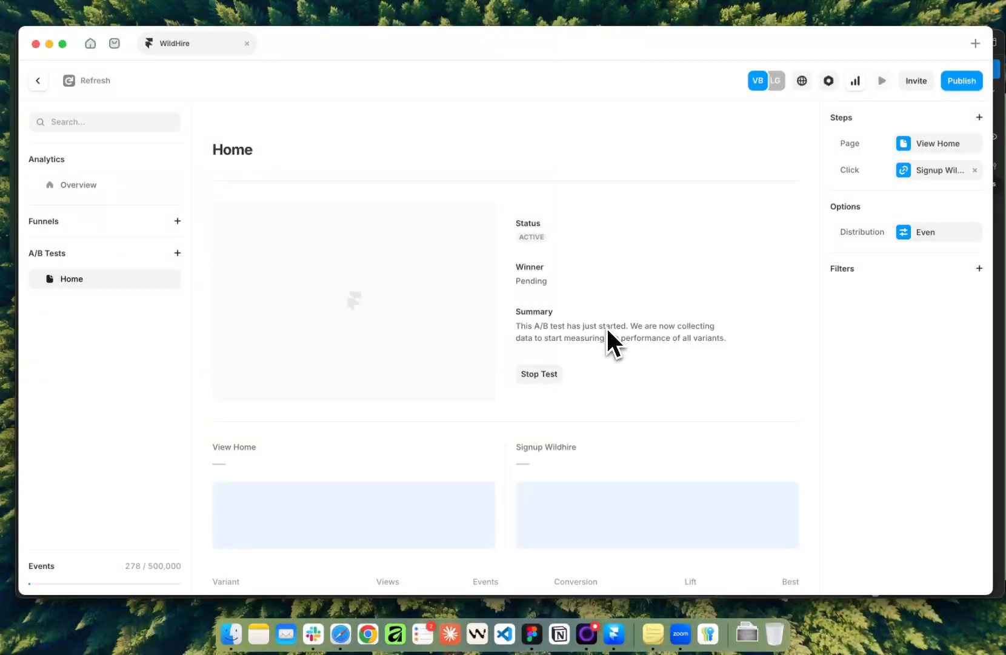
{"action": "scroll", "coordinate": [606, 343], "scroll_direction": "down", "scroll_amount": 3}
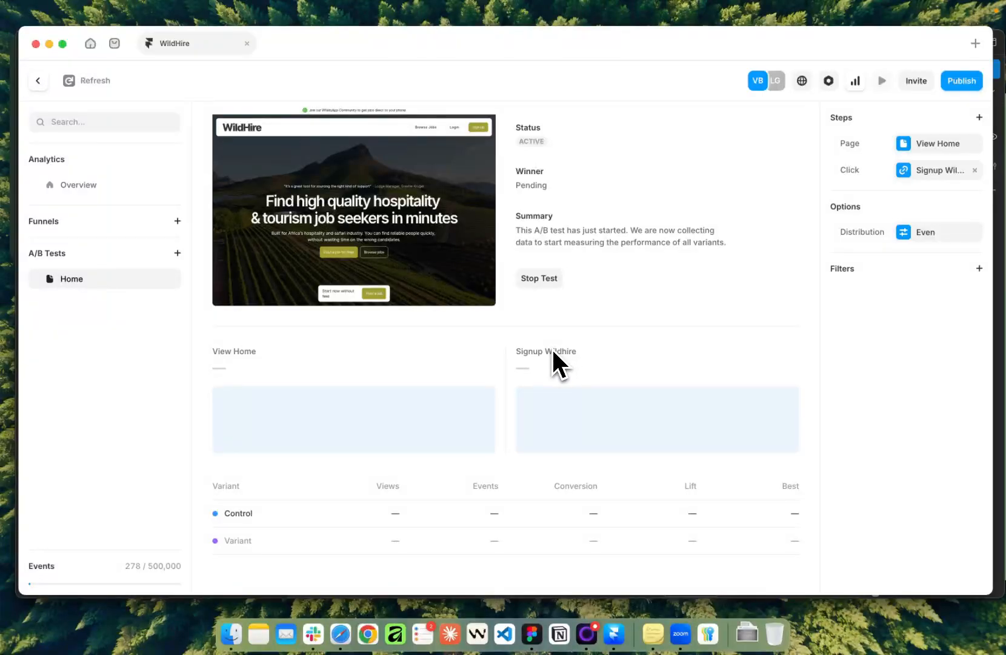